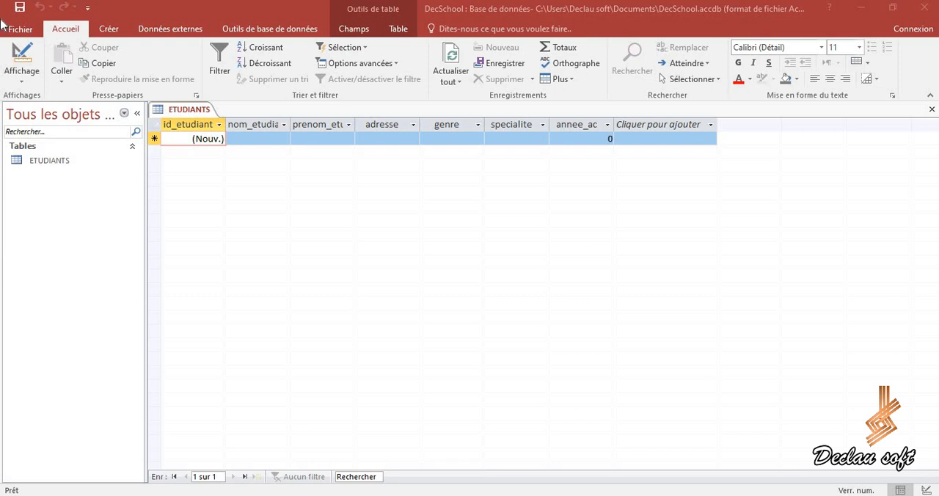
In the ETUDIANTS table design, set the display format of the id_etudiant field to 000DS and save the table.
{"action": "left_click", "coordinate": [24, 84]}
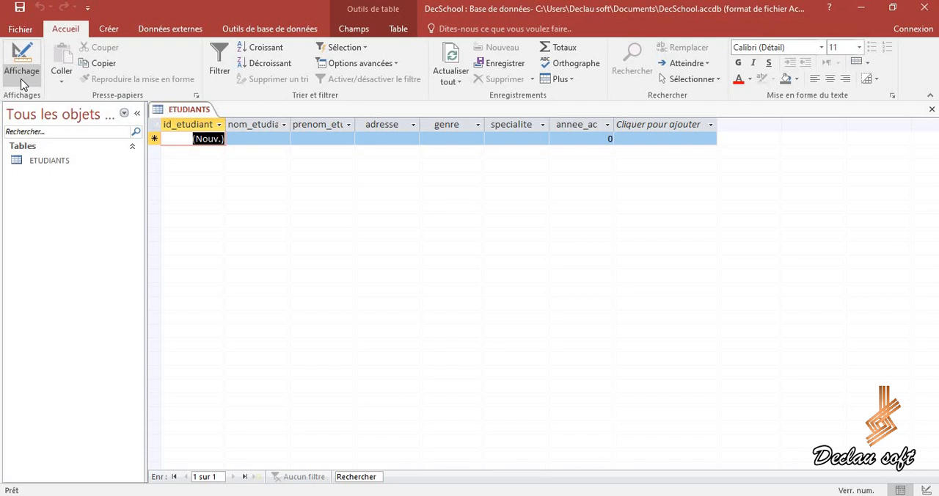
{"action": "left_click", "coordinate": [23, 80]}
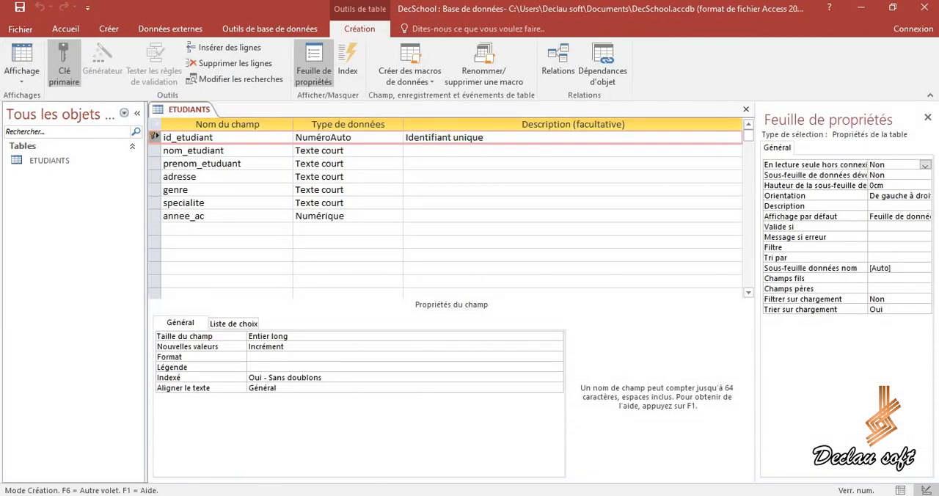
{"action": "left_click", "coordinate": [260, 356]}
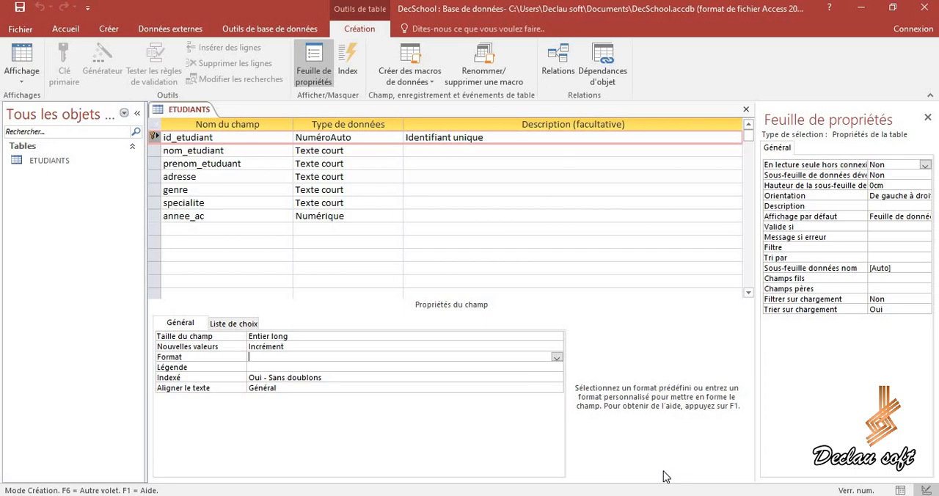
{"action": "type", "text": "000DS"}
{"action": "key", "text": "Caps_Lock"}
{"action": "left_click", "coordinate": [19, 10]}
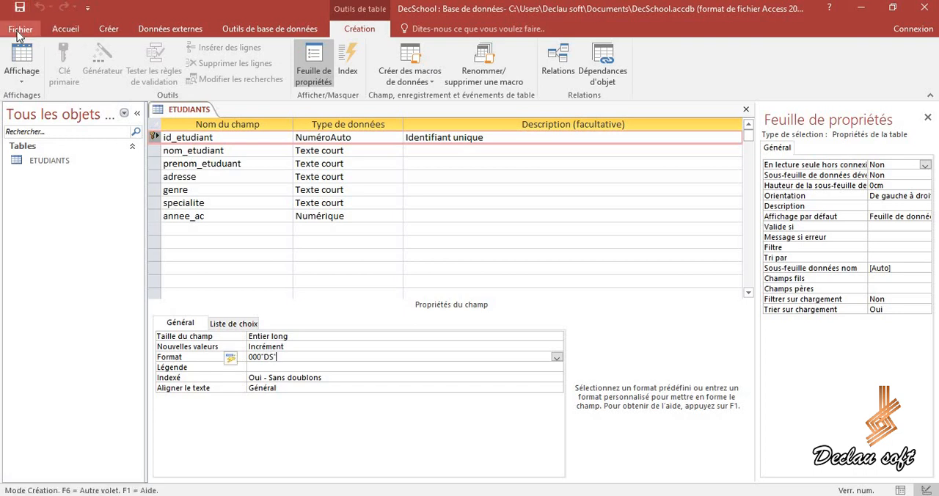
Start the first record in the ETUDIANTS datasheet by entering the student's last name in lowercase in nom_etudiant.
{"action": "left_click", "coordinate": [21, 81]}
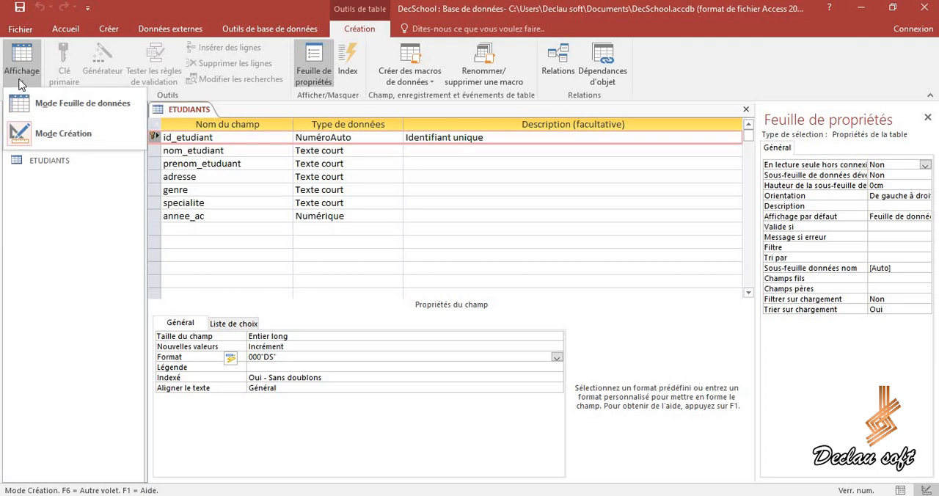
{"action": "left_click", "coordinate": [59, 110]}
{"action": "left_click", "coordinate": [249, 140]}
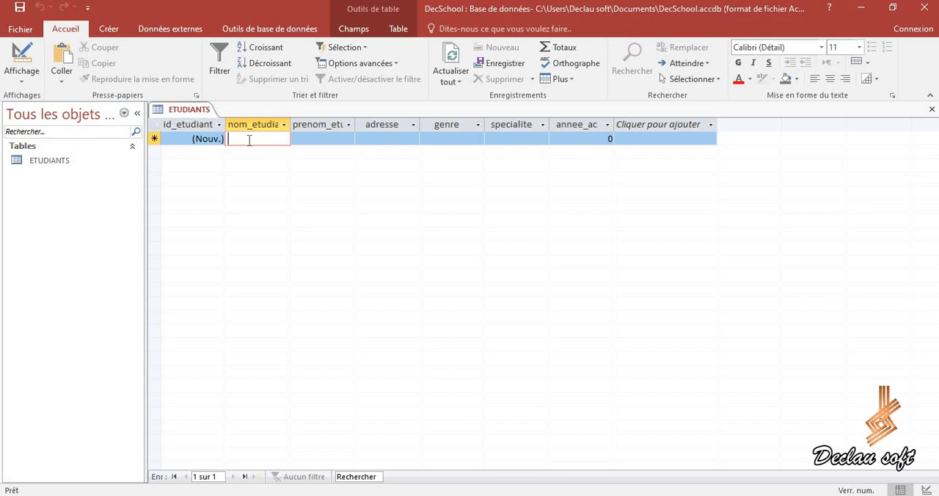
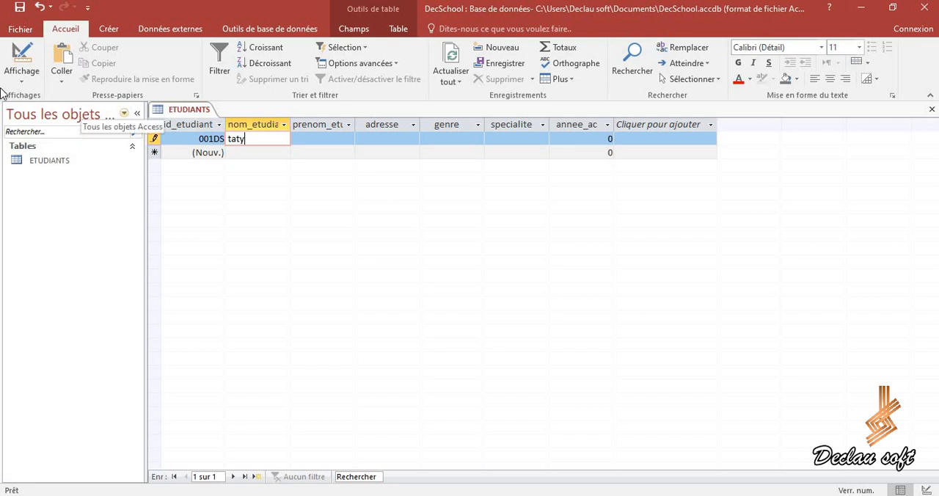
Return to the table design and set the format of the nom_etudiant field to > for uppercase display.
{"action": "left_click", "coordinate": [22, 82]}
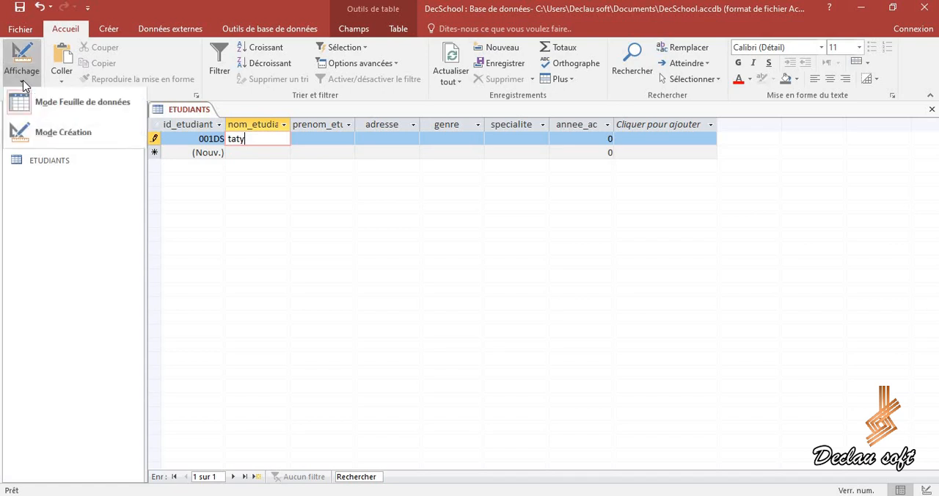
{"action": "left_click", "coordinate": [53, 137]}
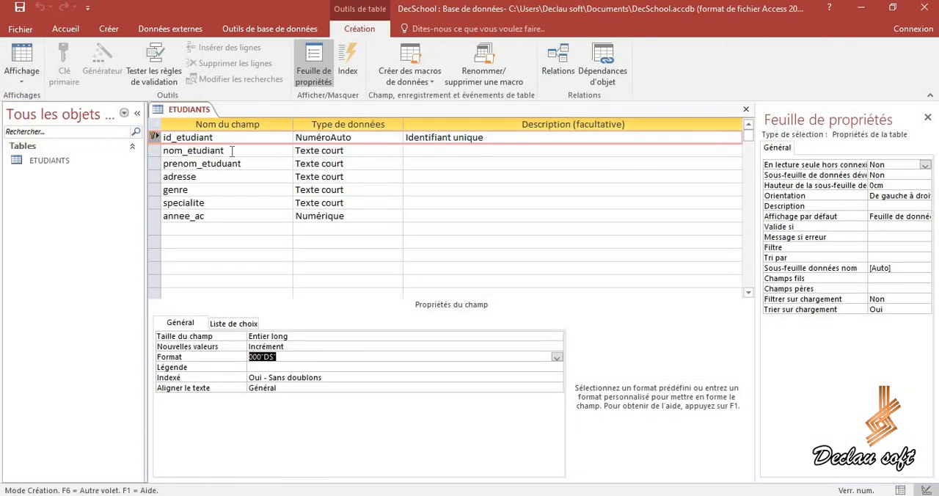
{"action": "left_click", "coordinate": [232, 151]}
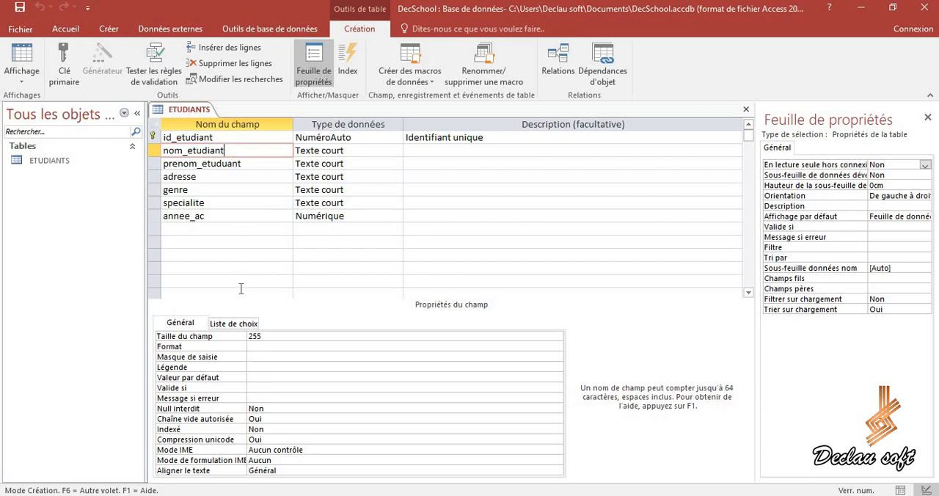
{"action": "left_click", "coordinate": [255, 346]}
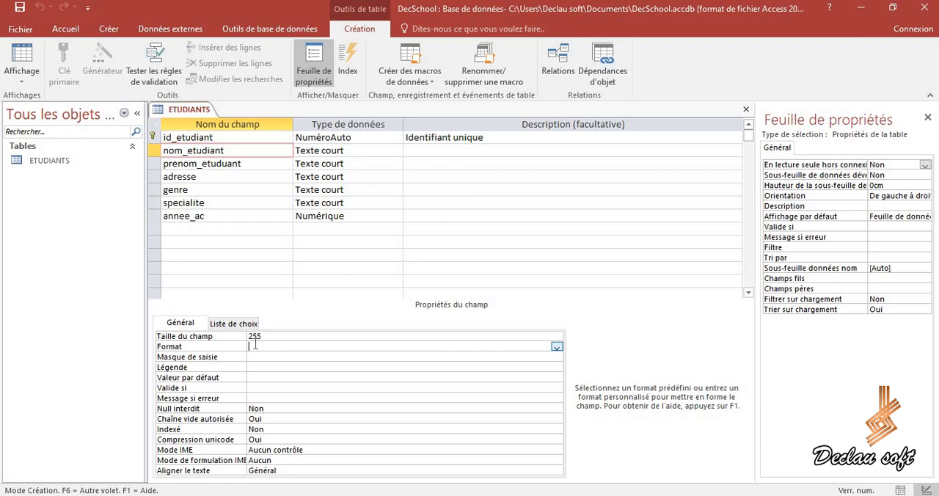
{"action": "type", "text": ">"}
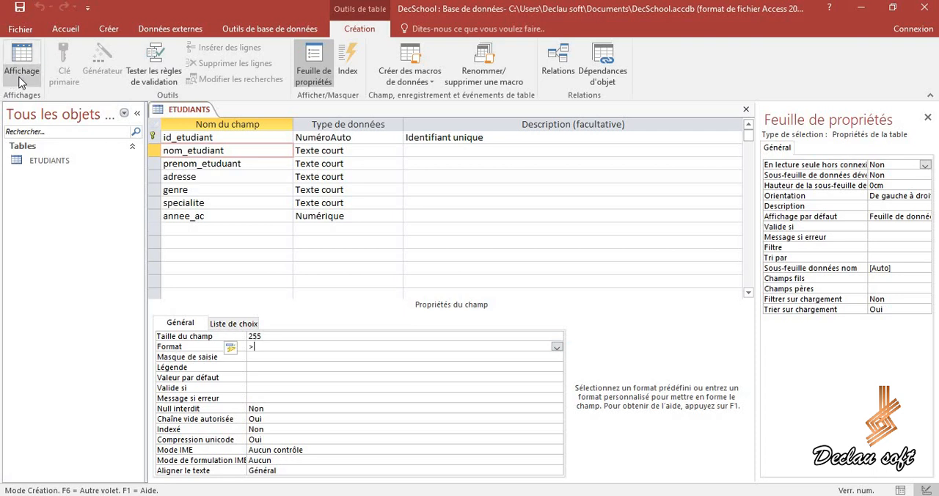
Add a second record in the ETUDIANTS datasheet with another student's last name in lowercase to test the uppercase format.
{"action": "left_click", "coordinate": [22, 79]}
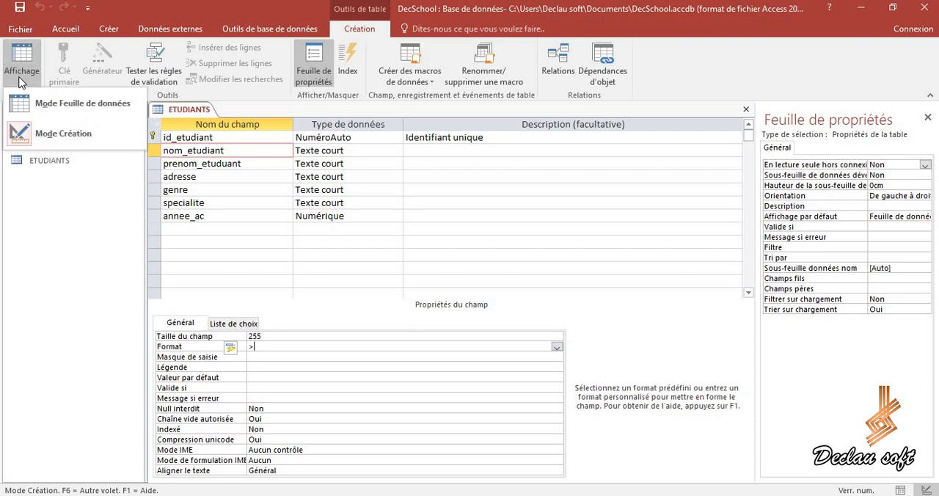
{"action": "left_click", "coordinate": [48, 105]}
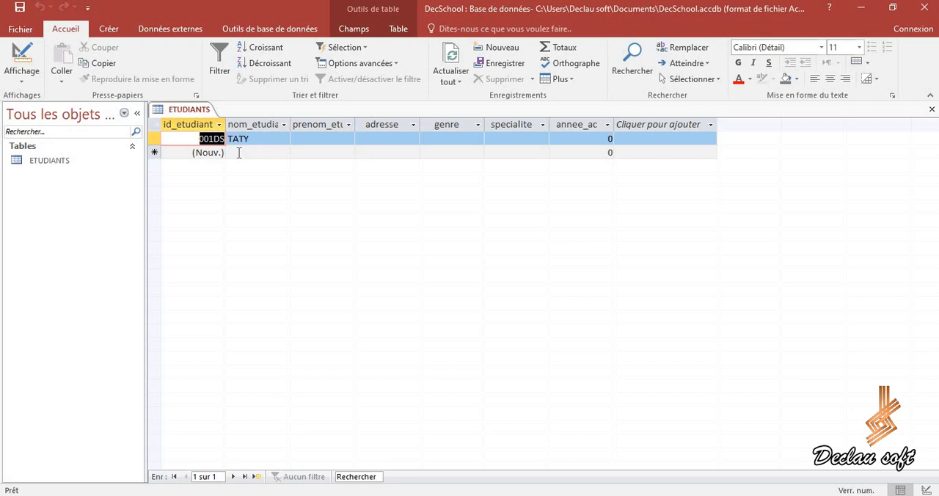
{"action": "left_click", "coordinate": [239, 153]}
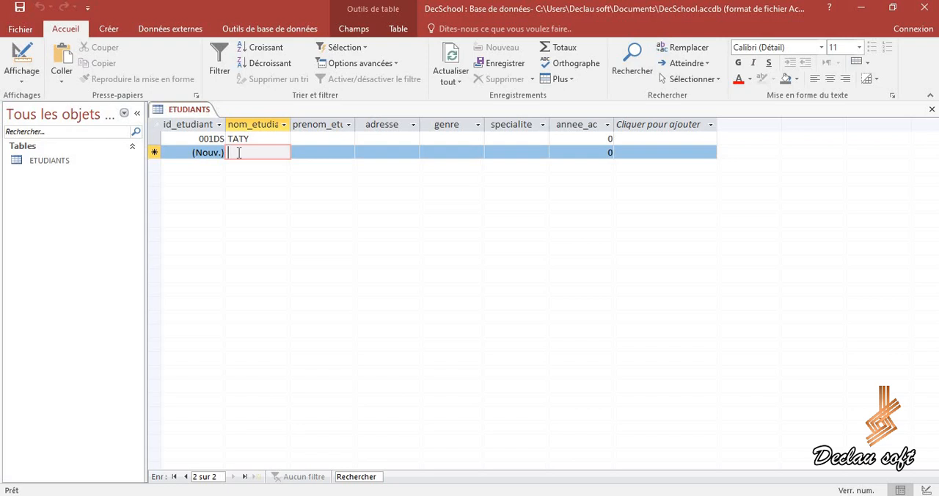
{"action": "key", "text": "Caps_Lock"}
{"action": "key", "text": "Caps_Lock"}
{"action": "type", "text": "disar"}
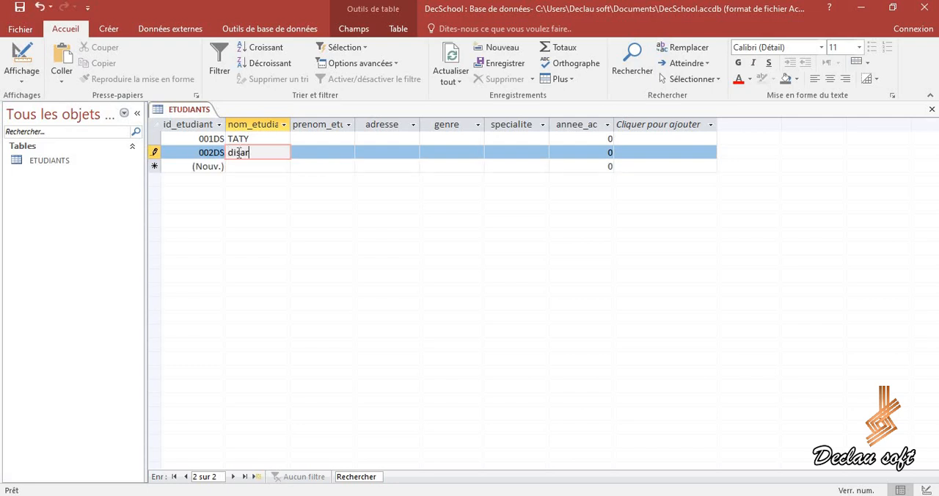
{"action": "left_click", "coordinate": [329, 154]}
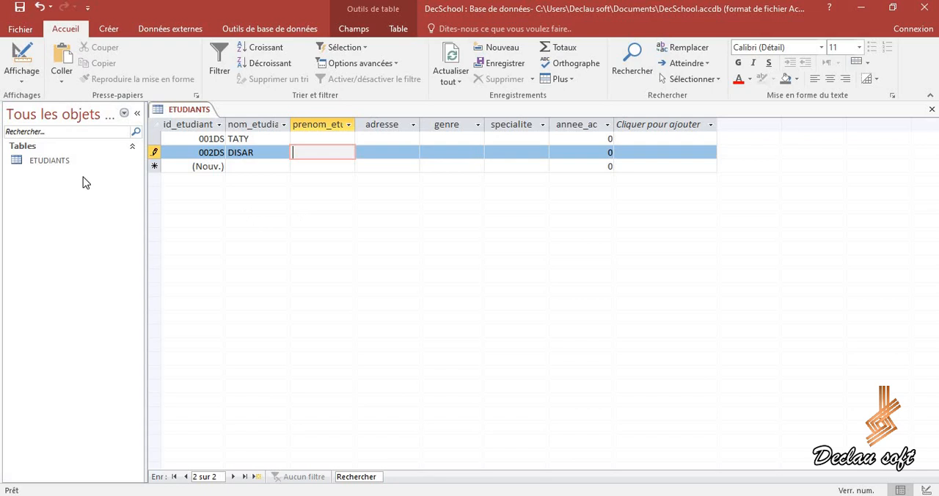
In the table design, insert a field named date_n above specialite with the Texte court data type.
{"action": "left_click", "coordinate": [24, 86]}
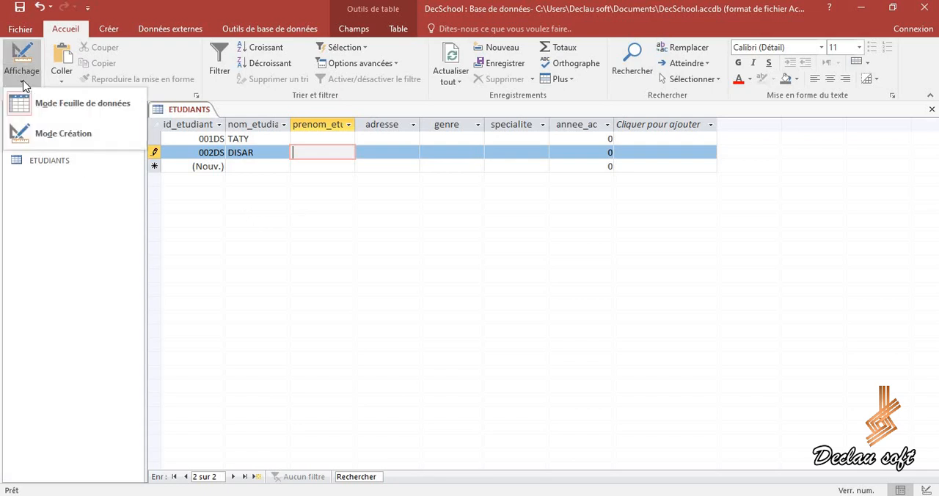
{"action": "left_click", "coordinate": [46, 131]}
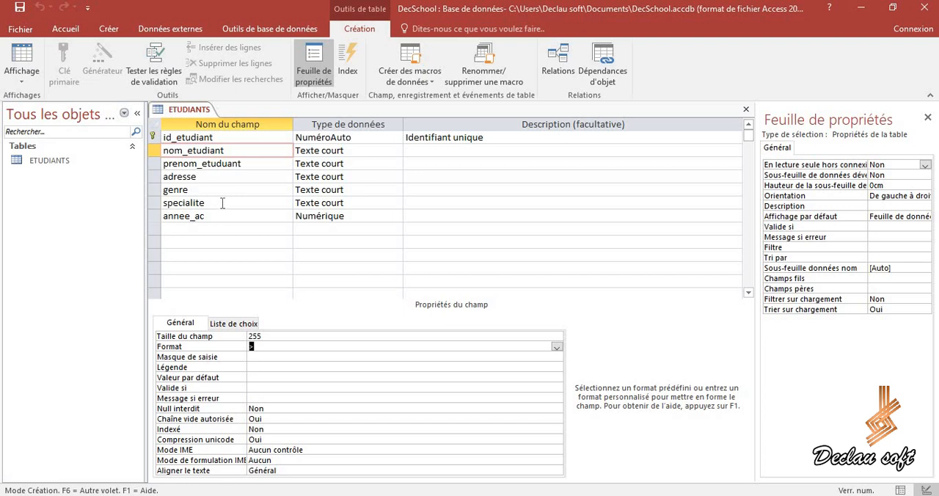
{"action": "left_click", "coordinate": [222, 203]}
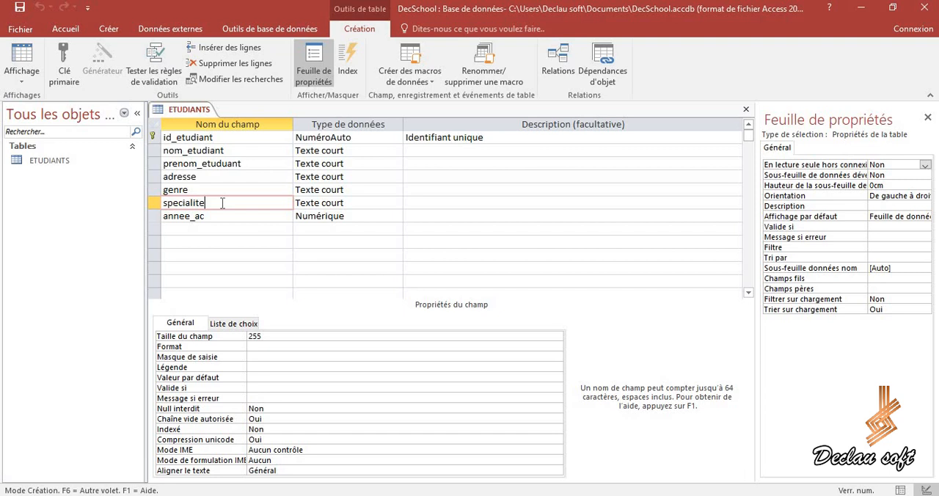
{"action": "left_click", "coordinate": [206, 48]}
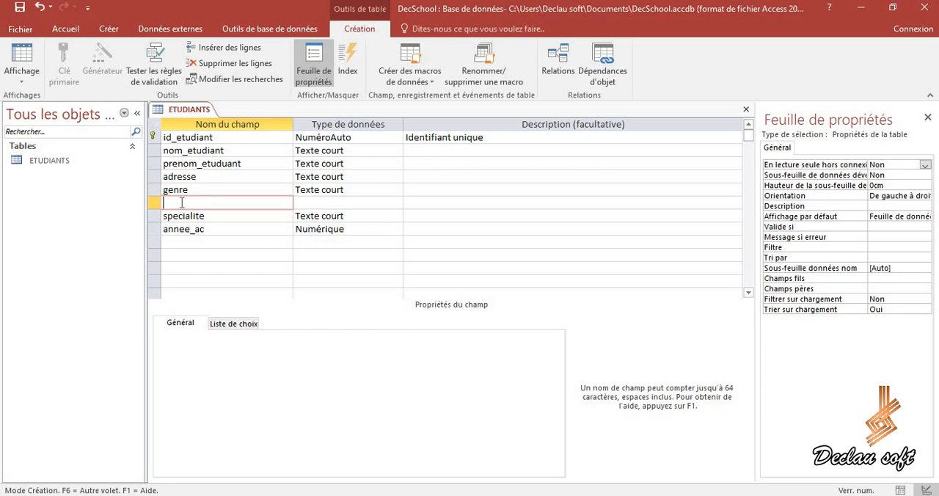
{"action": "type", "text": "date_n"}
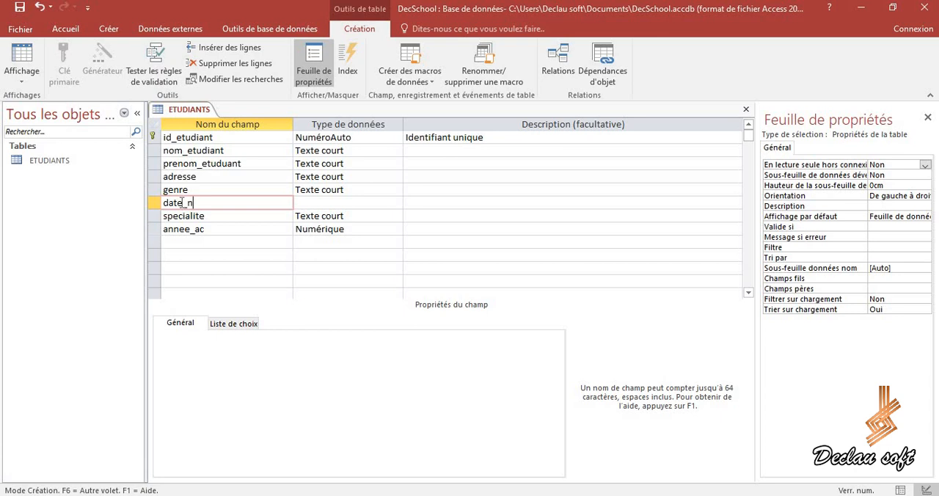
{"action": "left_click", "coordinate": [309, 201]}
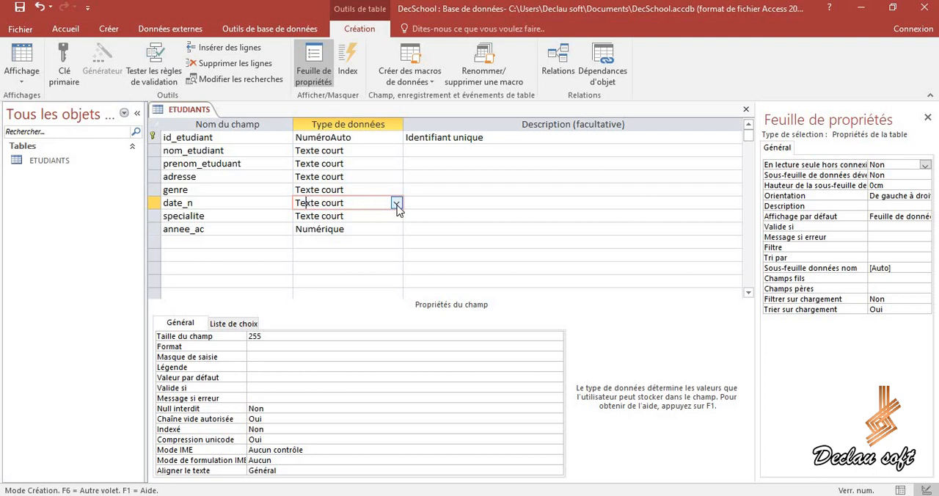
{"action": "left_click", "coordinate": [396, 204]}
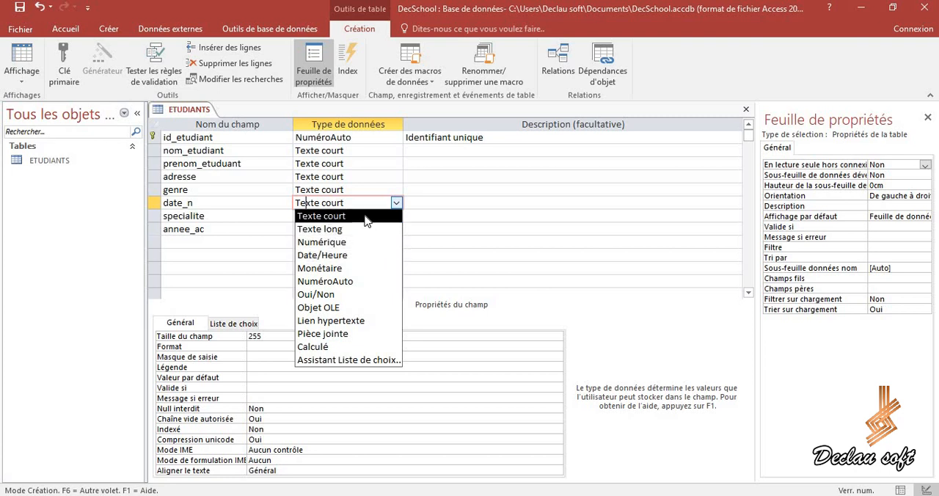
{"action": "left_click", "coordinate": [349, 217]}
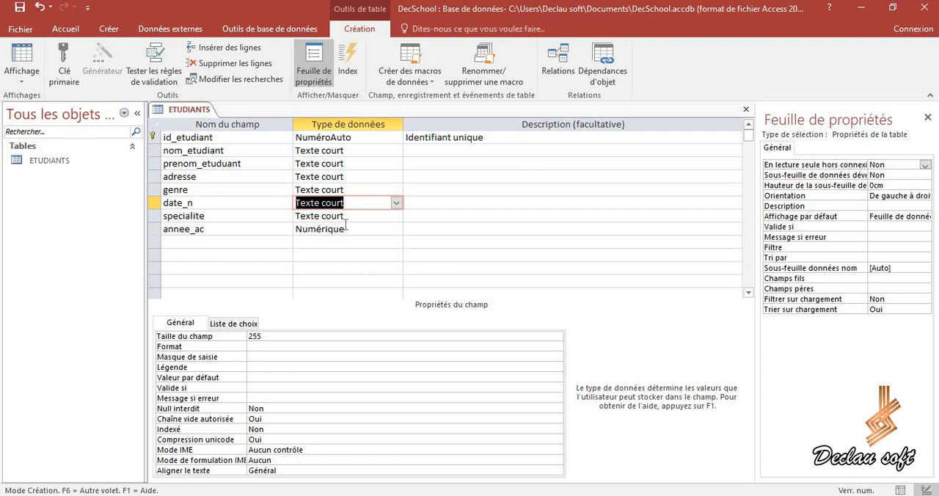
Set the input mask of the date_n field to 00/00/0000 and save the table.
{"action": "left_click", "coordinate": [251, 358]}
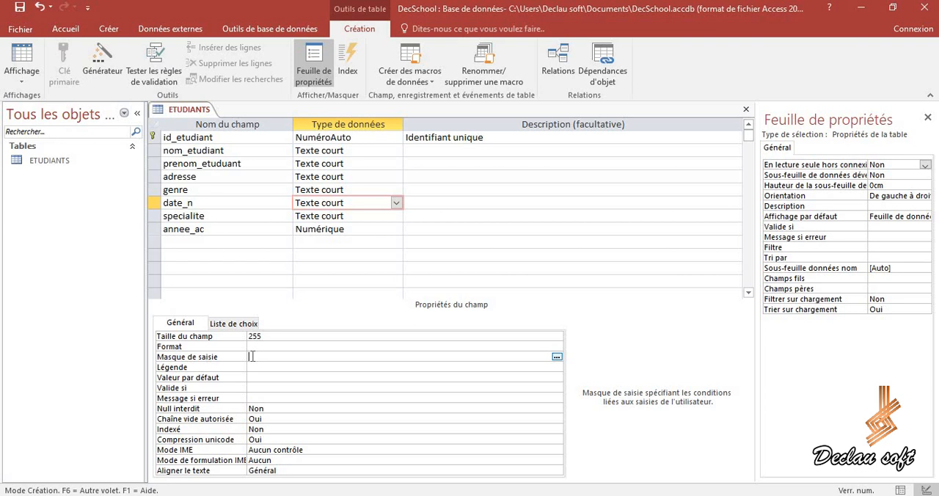
{"action": "key", "text": "Caps_Lock"}
{"action": "type", "text": "00/00/0000"}
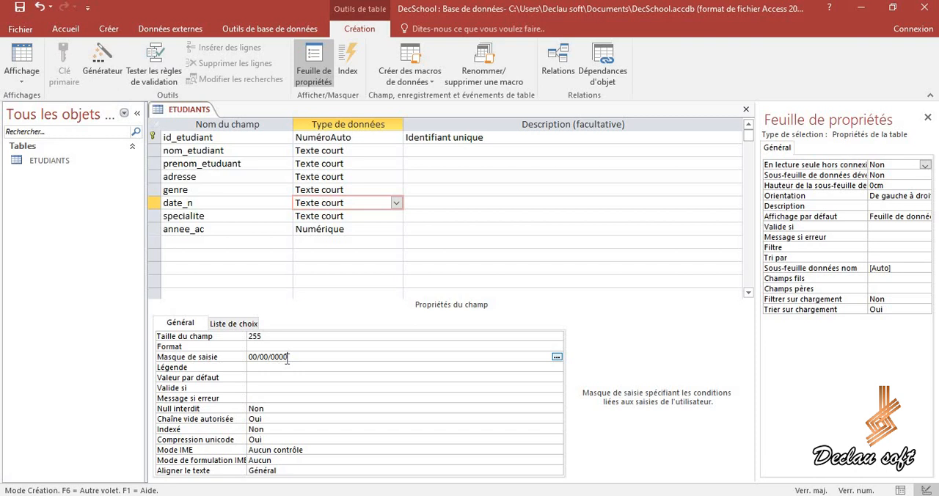
{"action": "left_click", "coordinate": [21, 76]}
{"action": "left_click", "coordinate": [17, 6]}
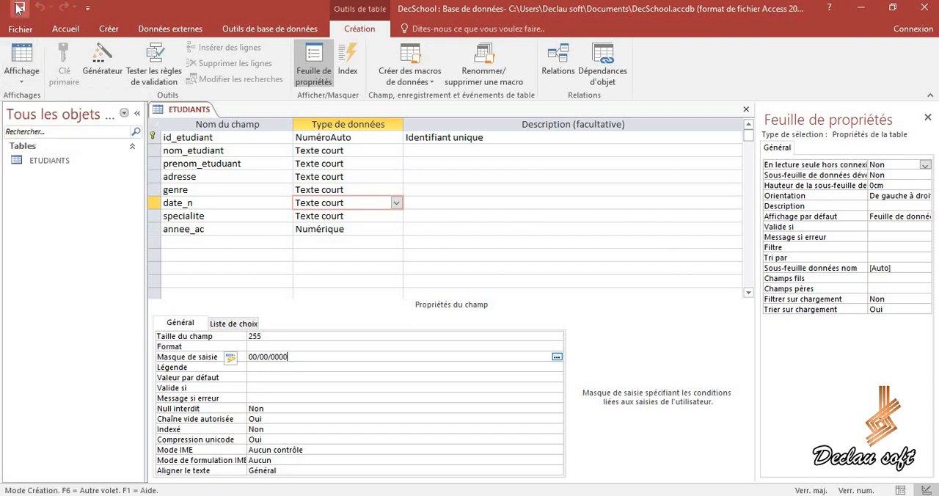
Check how the date_n input mask behaves in the first record of the ETUDIANTS datasheet.
{"action": "left_click", "coordinate": [21, 76]}
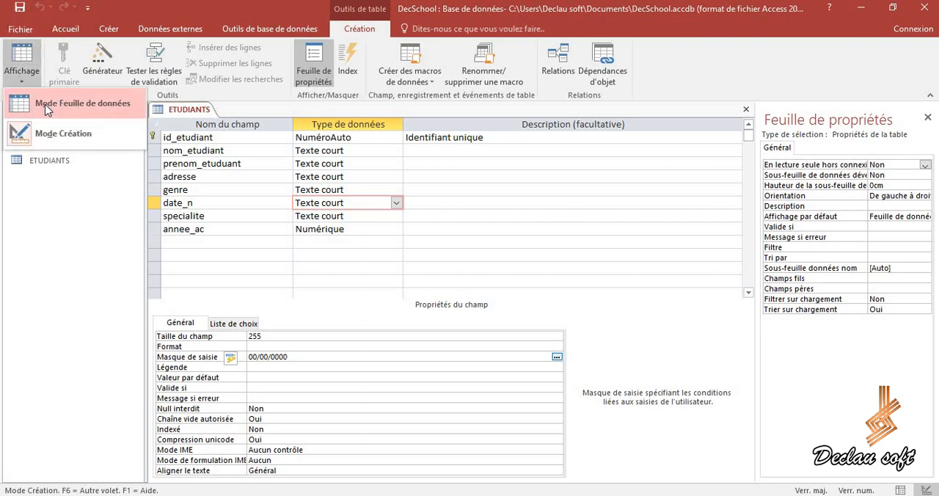
{"action": "left_click", "coordinate": [46, 108]}
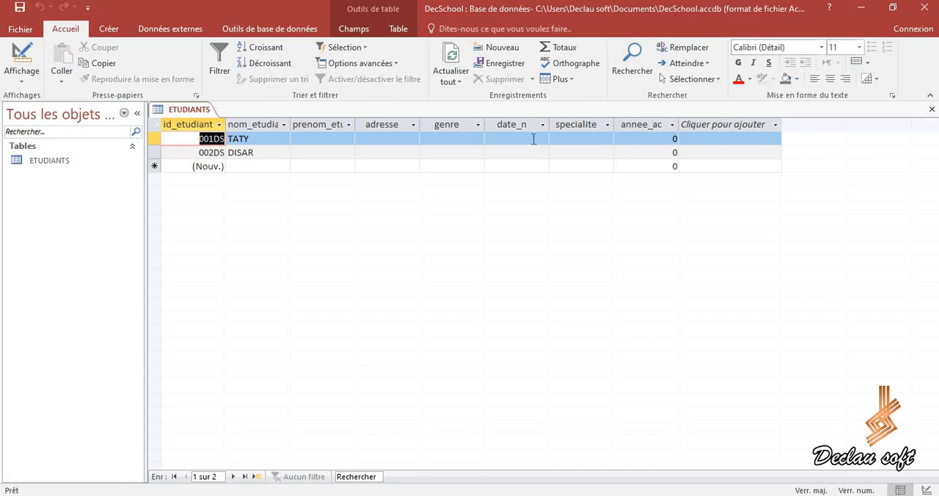
{"action": "left_click", "coordinate": [509, 138]}
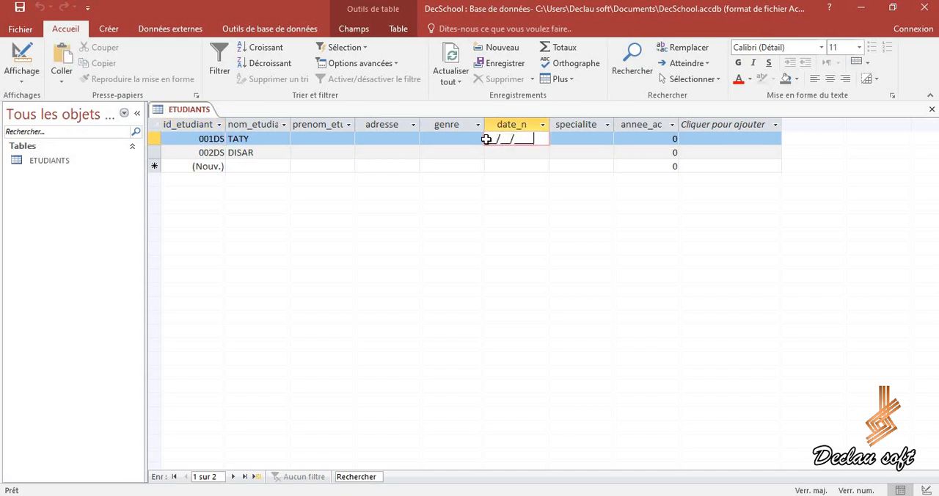
{"action": "left_click", "coordinate": [489, 139]}
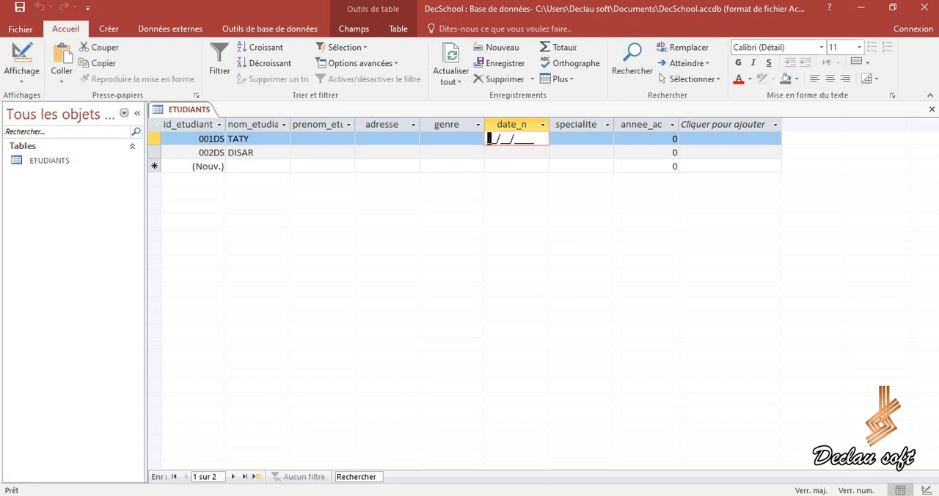
{"action": "key", "text": "shift+Tab"}
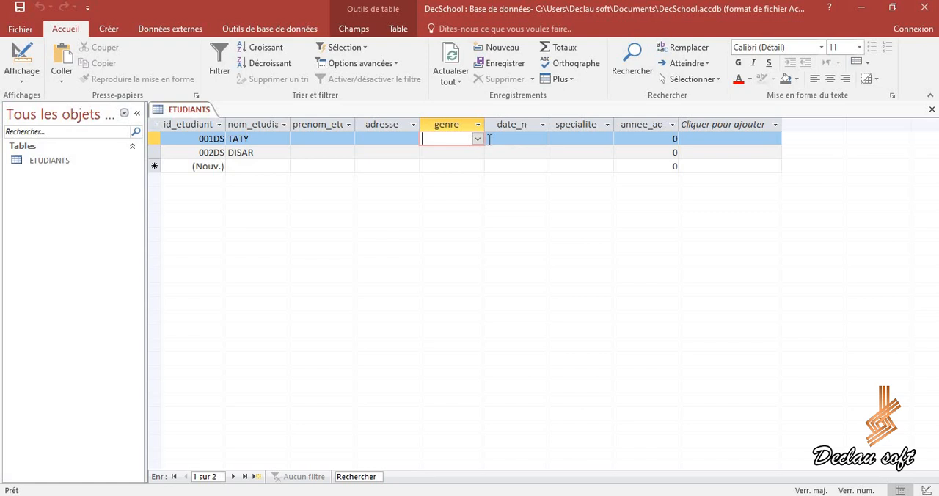
Enter the student's date of birth in the date_n field of the first record.
{"action": "key", "text": "Tab"}
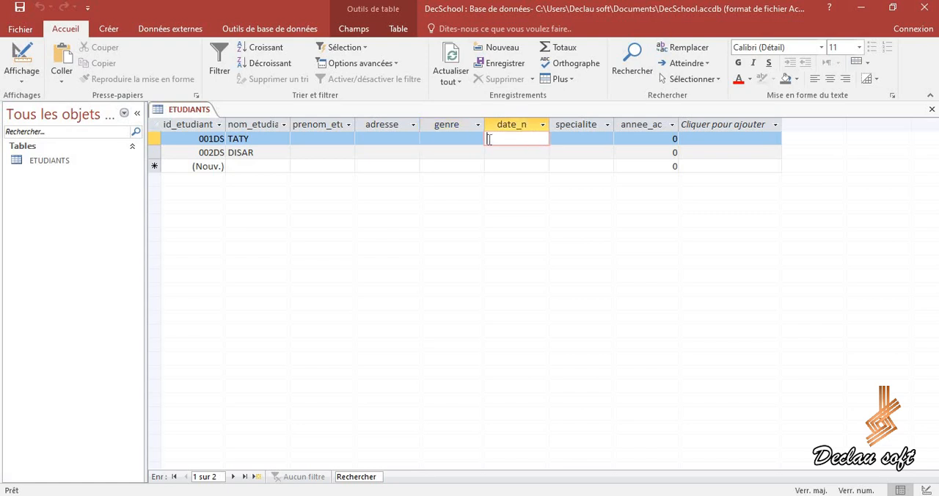
{"action": "left_click", "coordinate": [557, 139]}
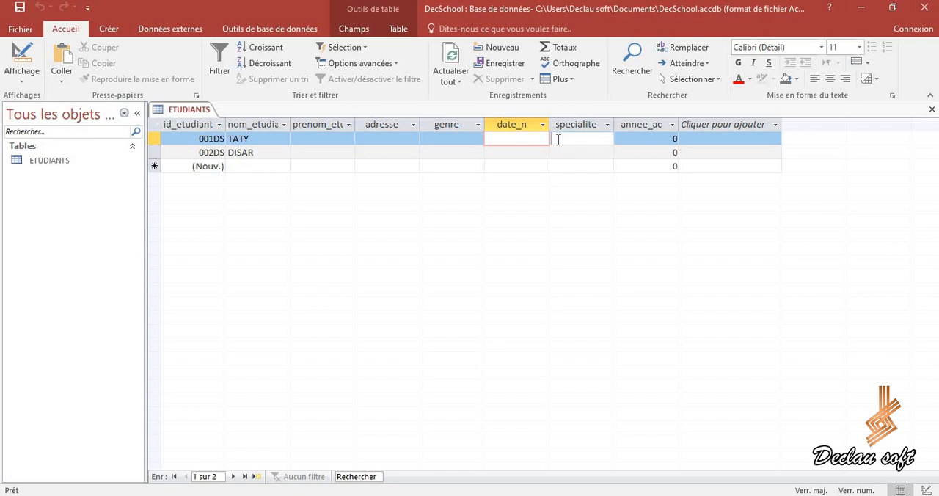
{"action": "left_click", "coordinate": [491, 139]}
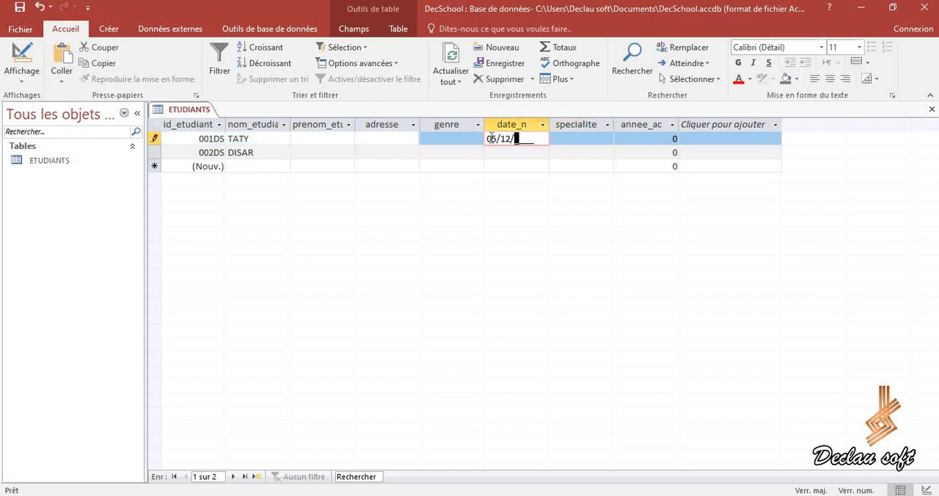
Fill in the student's first name and address in the first record and choose M as the genre.
{"action": "left_click", "coordinate": [311, 139]}
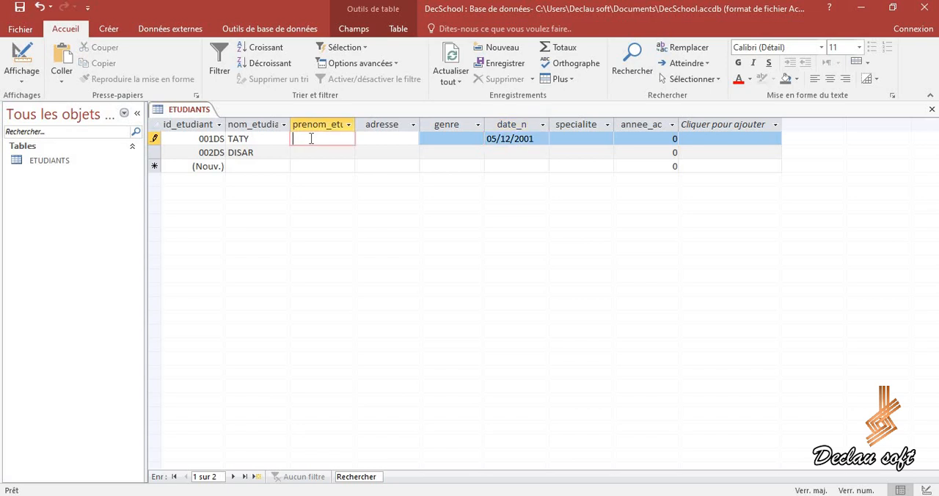
{"action": "key", "text": "Caps_Lock"}
{"action": "left_click", "coordinate": [370, 139]}
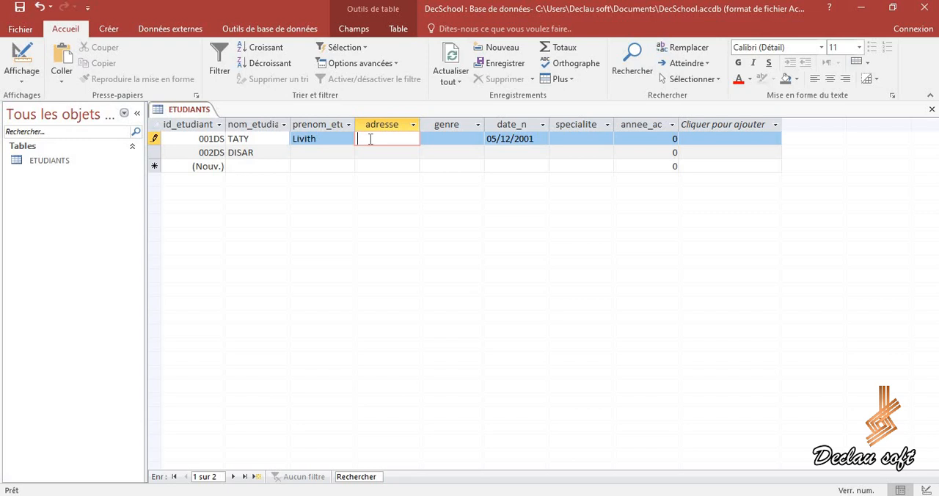
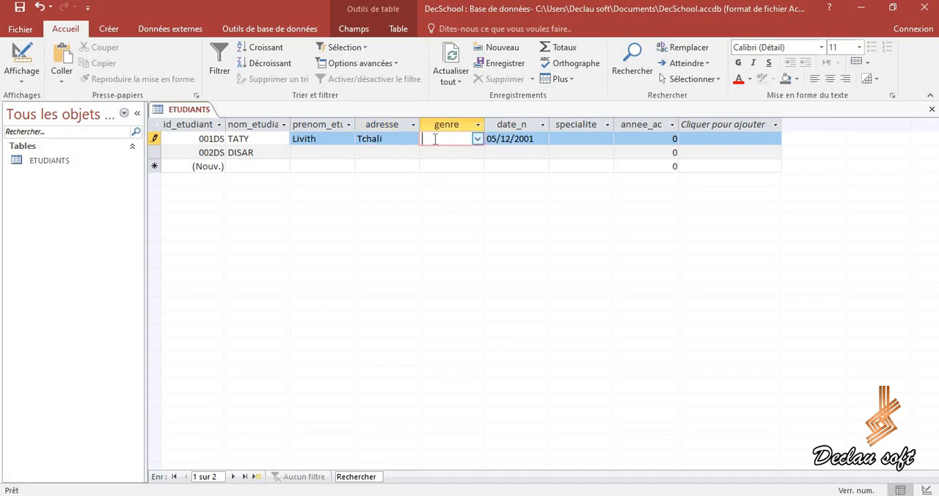
{"action": "left_click", "coordinate": [478, 141]}
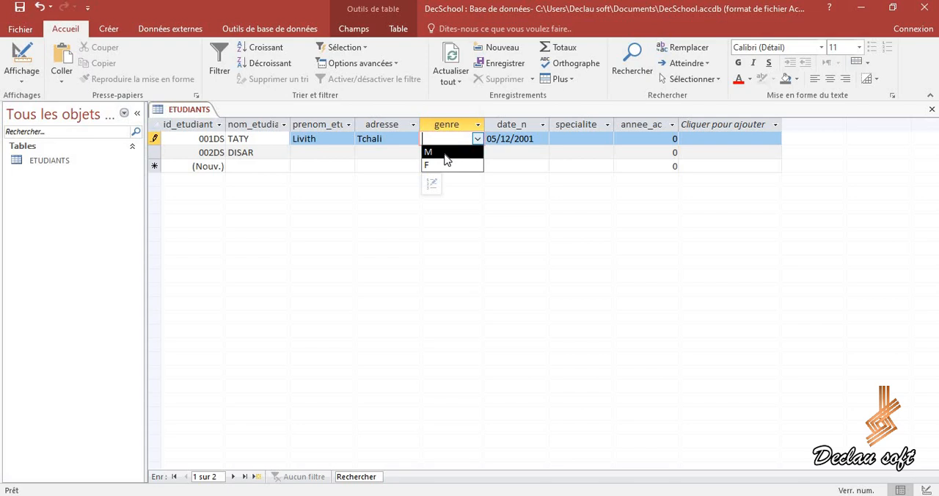
{"action": "left_click", "coordinate": [446, 154]}
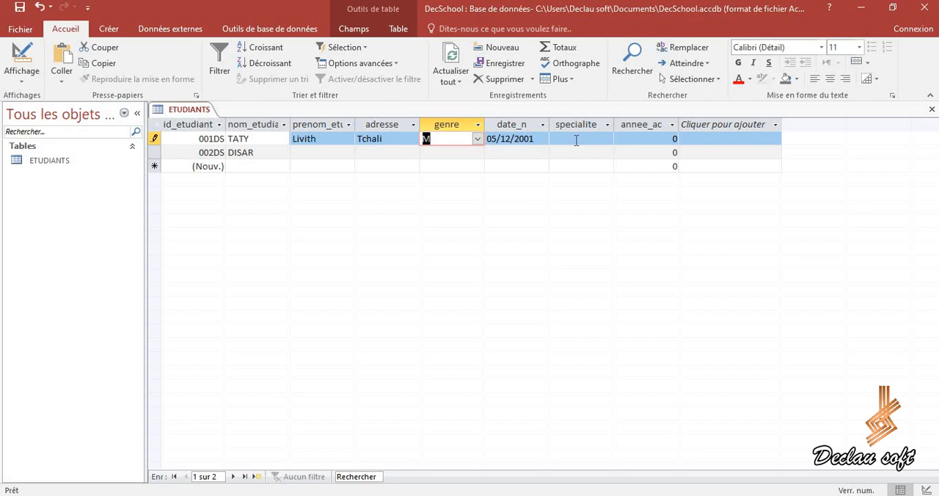
In the table design, set the input mask of the annee_ac field to 0000 and save the table.
{"action": "left_click", "coordinate": [635, 138]}
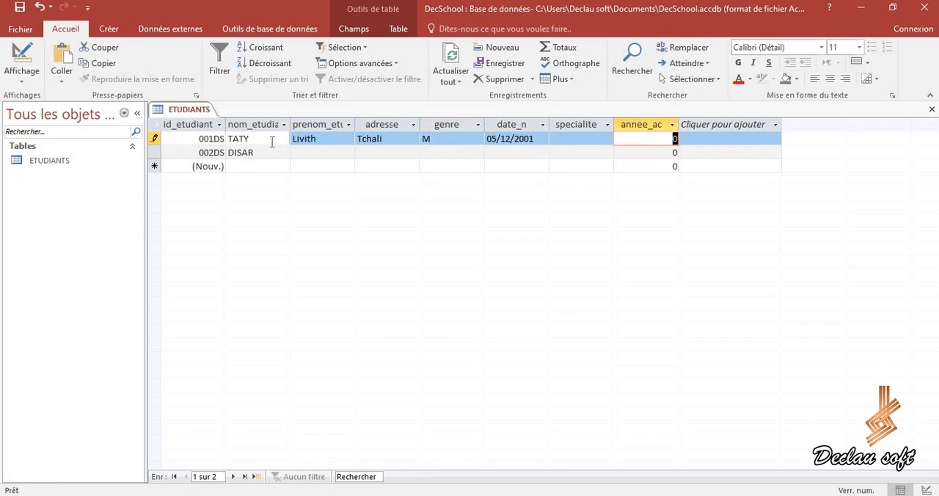
{"action": "left_click", "coordinate": [22, 82]}
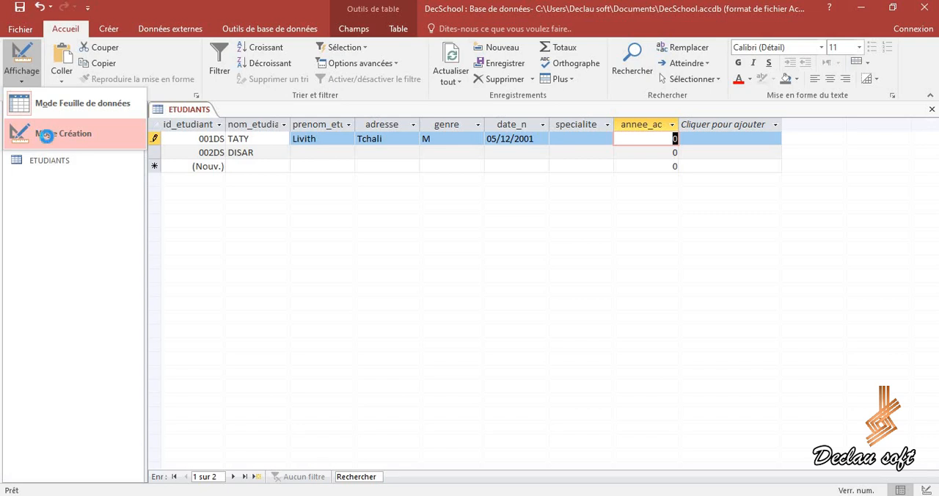
{"action": "left_click", "coordinate": [46, 137]}
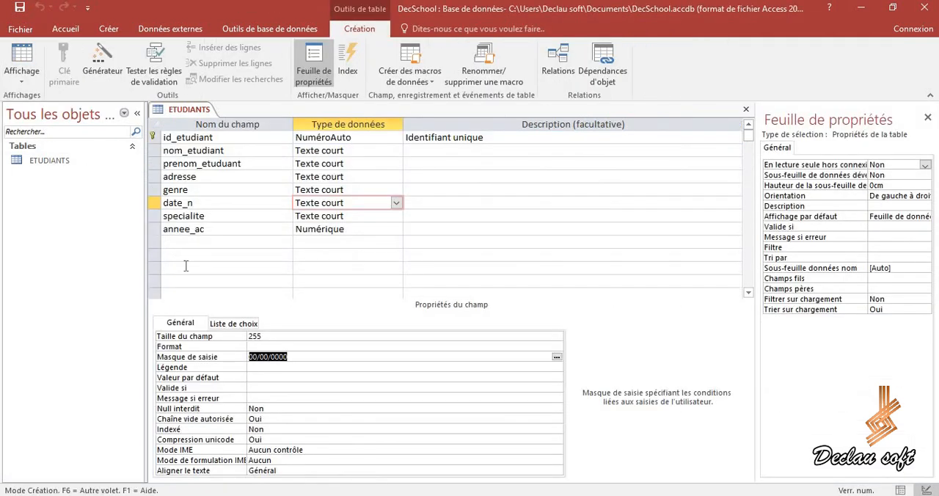
{"action": "left_click", "coordinate": [258, 230]}
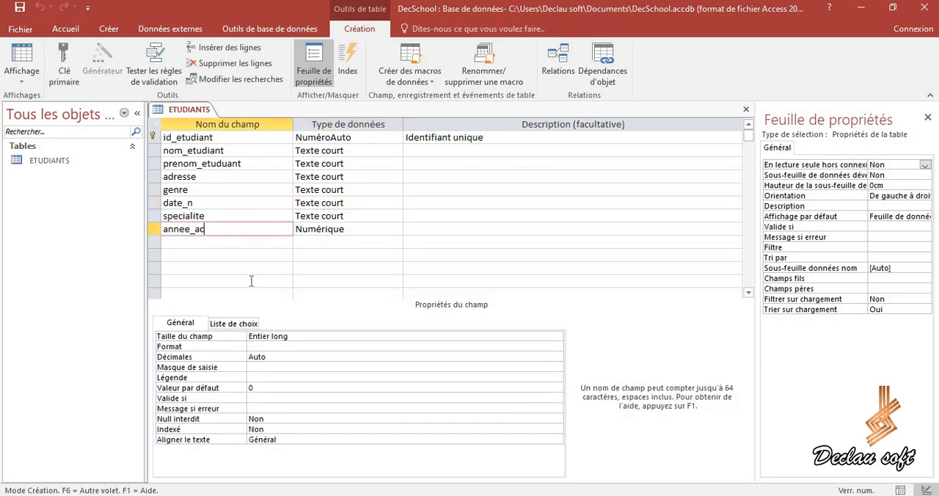
{"action": "left_click", "coordinate": [253, 366]}
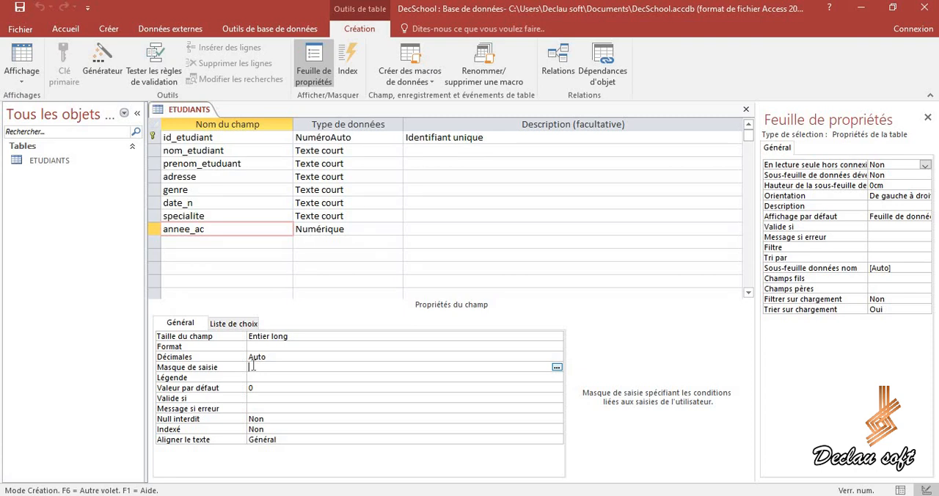
{"action": "type", "text": "0000"}
{"action": "left_click", "coordinate": [16, 7]}
In the ETUDIANTS datasheet, enter 2023 as the annee_ac of the first record and save it.
{"action": "left_click", "coordinate": [21, 79]}
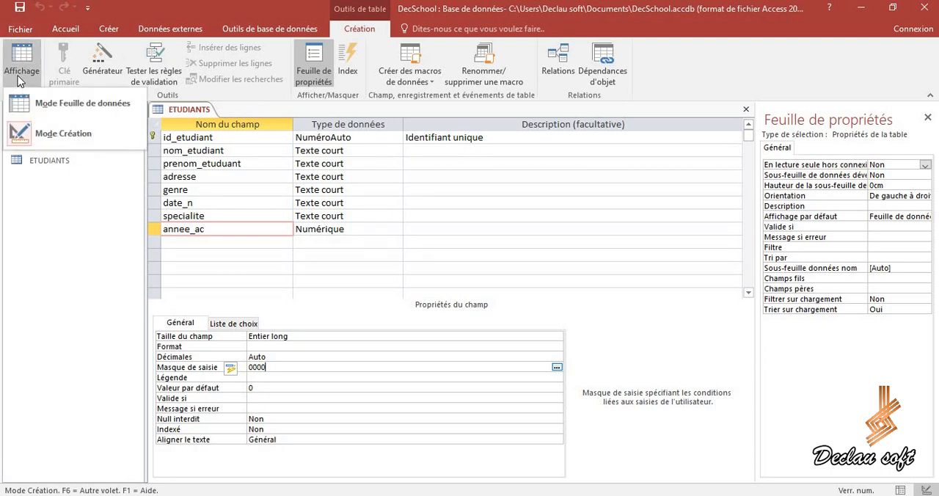
{"action": "left_click", "coordinate": [40, 104]}
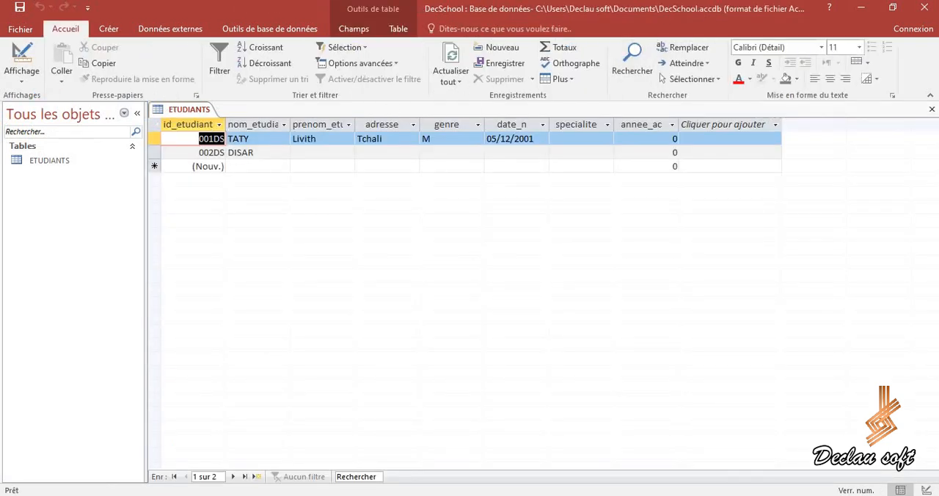
{"action": "left_click", "coordinate": [633, 137]}
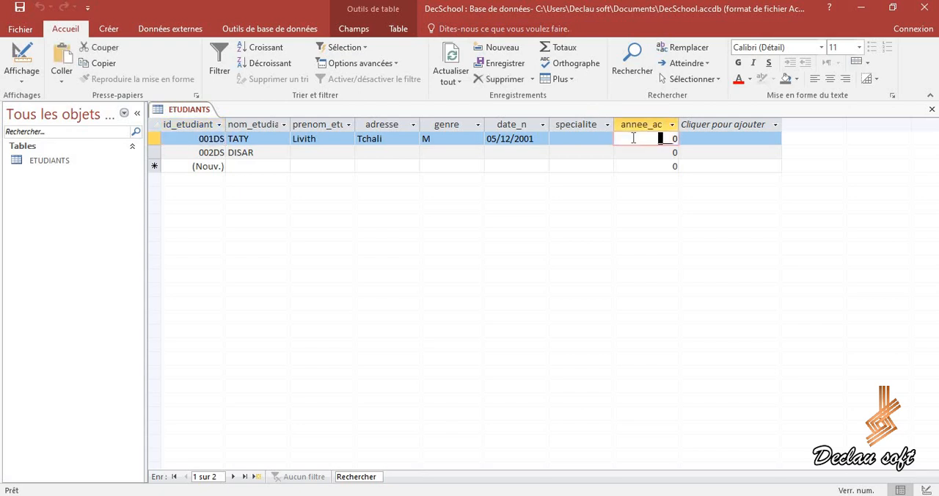
{"action": "type", "text": "2023"}
{"action": "left_click", "coordinate": [21, 8]}
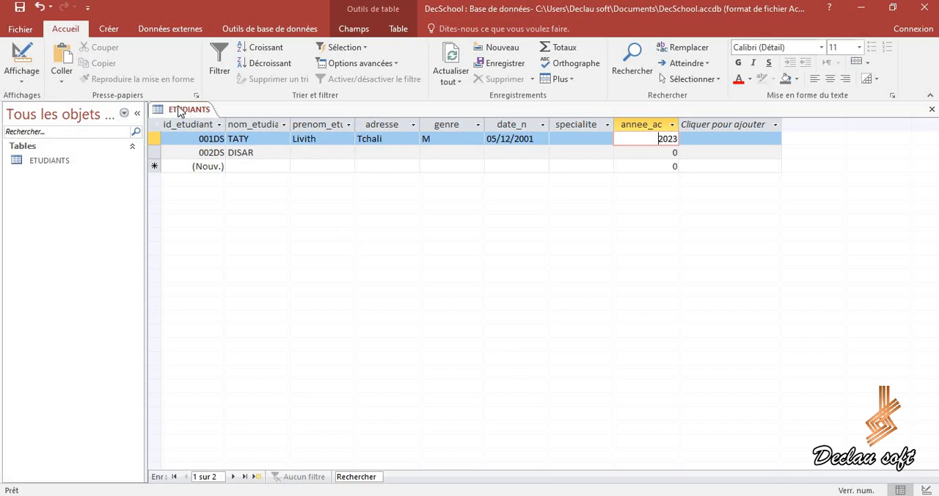
Examine the Légende property of the annee_ac field in the table design.
{"action": "left_click", "coordinate": [22, 79]}
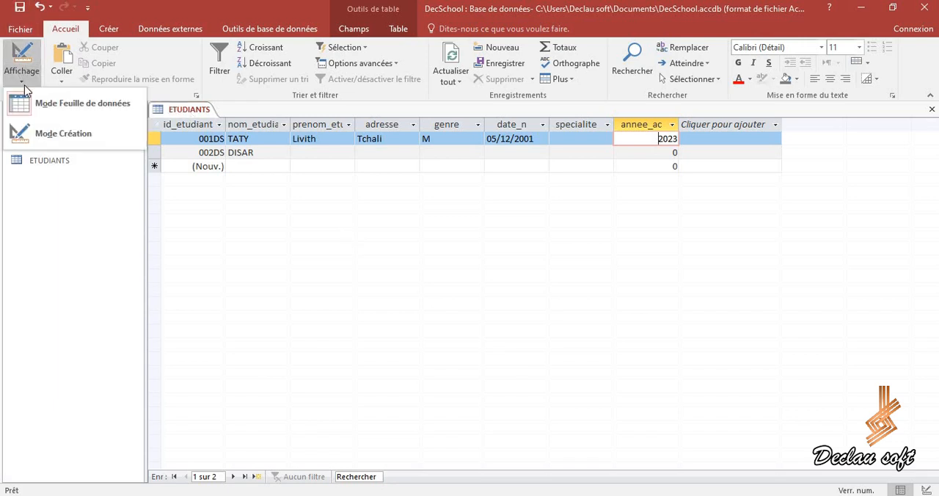
{"action": "left_click", "coordinate": [48, 131]}
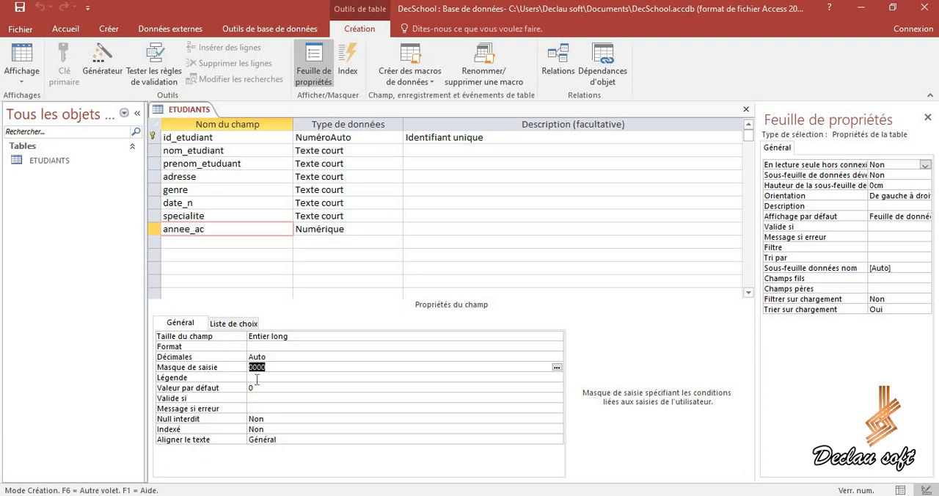
{"action": "left_click", "coordinate": [257, 379]}
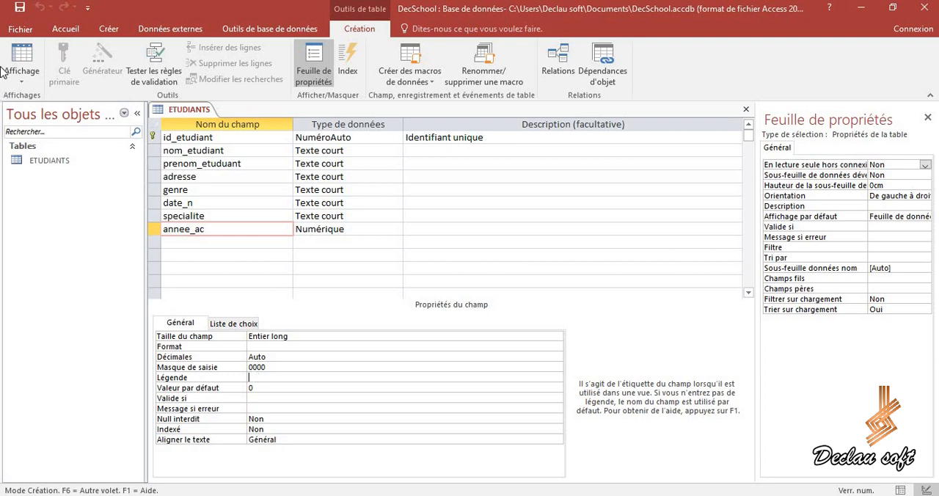
In the datasheet, fit the widths of the nom_etudiant, prenom_etuduant and date_n columns to their contents.
{"action": "left_click", "coordinate": [22, 82]}
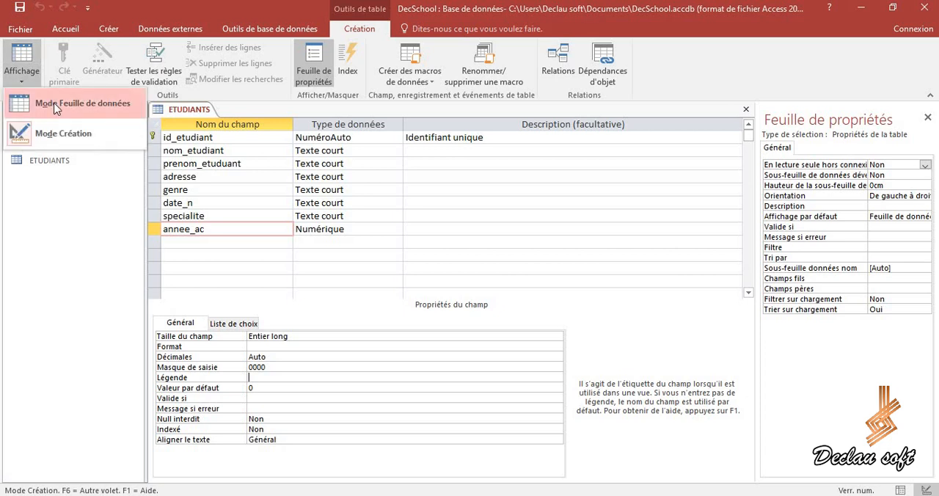
{"action": "left_click", "coordinate": [55, 107]}
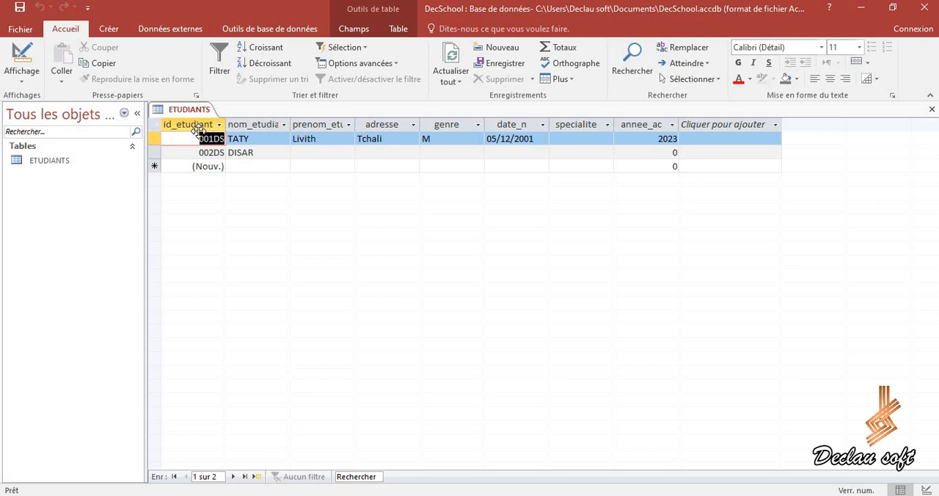
{"action": "double_click", "coordinate": [289, 126]}
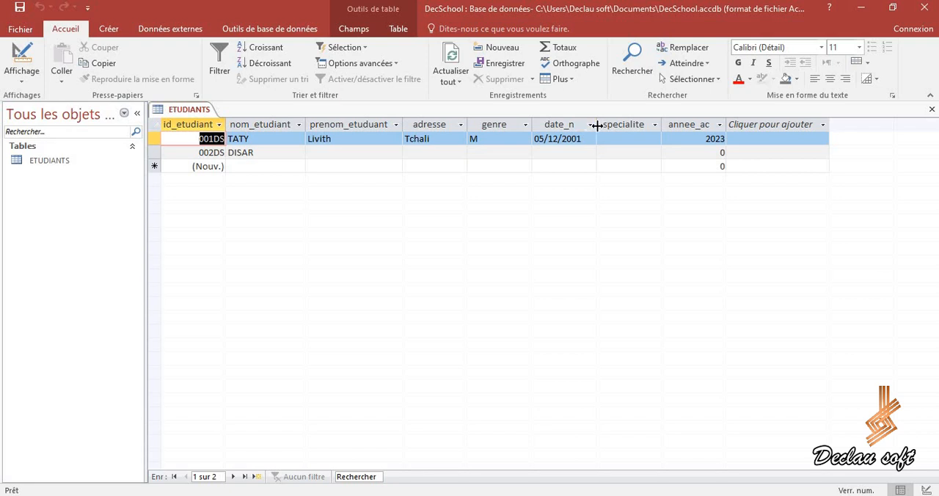
{"action": "double_click", "coordinate": [596, 126]}
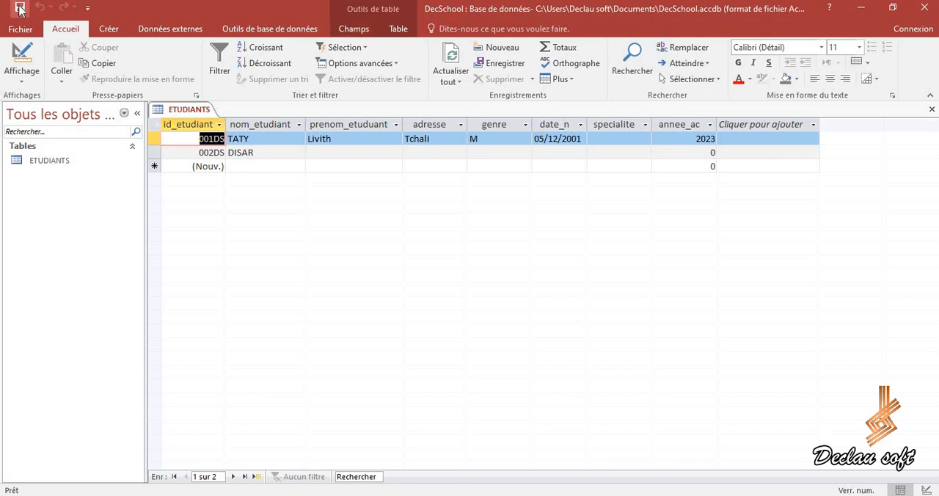
In the table design, set the Légende of the id_etudiant field to ID étudiant.
{"action": "left_click", "coordinate": [24, 80]}
{"action": "left_click", "coordinate": [52, 129]}
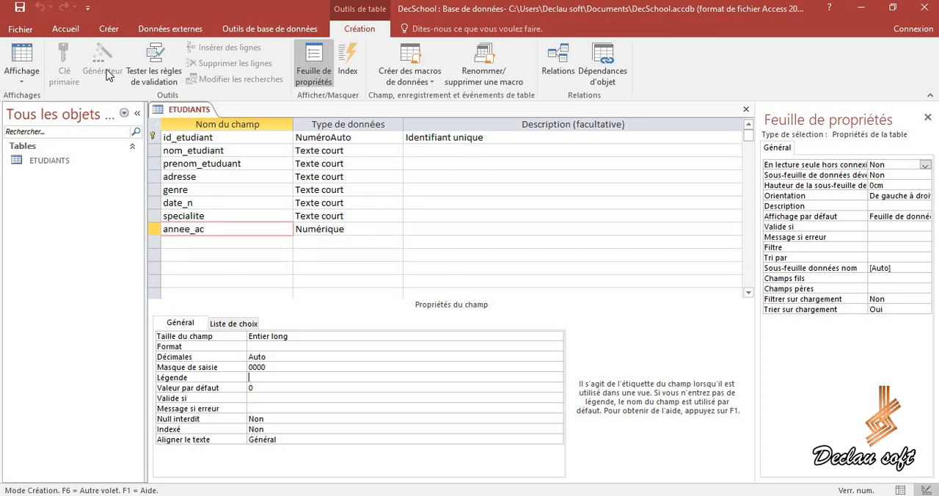
{"action": "left_click", "coordinate": [188, 138]}
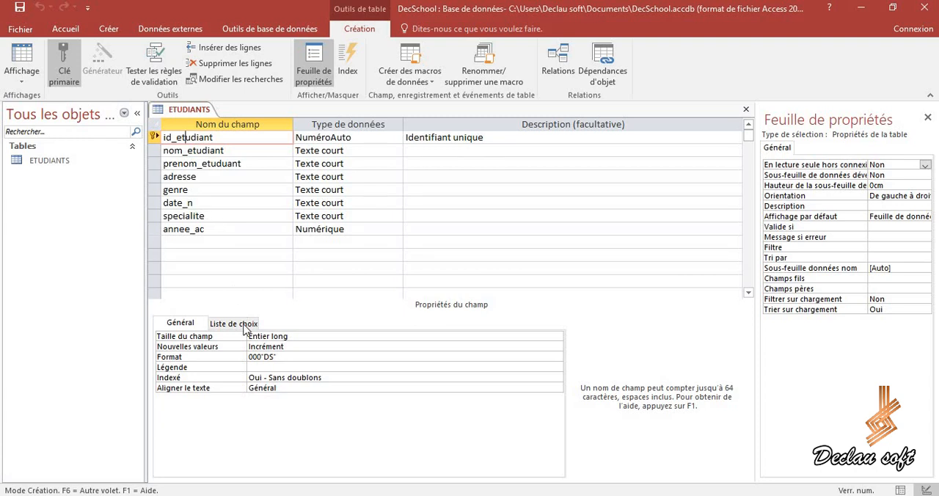
{"action": "left_click", "coordinate": [260, 366]}
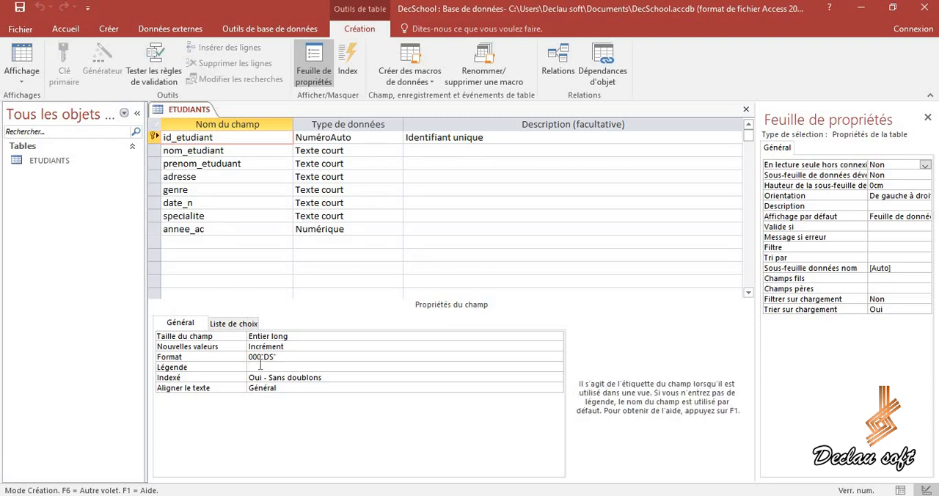
{"action": "key", "text": "Caps_Lock"}
{"action": "type", "text": "ID"}
{"action": "key", "text": "Caps_Lock"}
{"action": "type", "text": "étudiant"}
Set the Légende of the nom_etudiant field to Nom étudiant.
{"action": "left_click", "coordinate": [253, 151]}
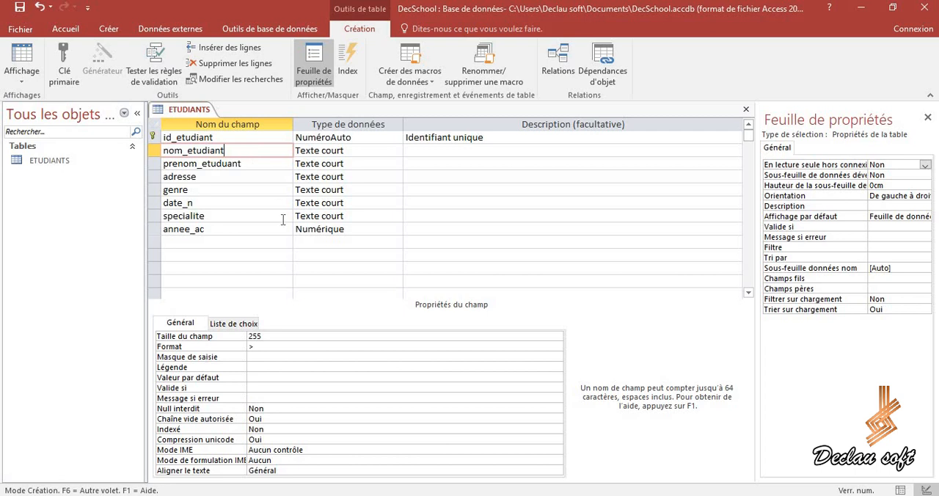
{"action": "left_click", "coordinate": [254, 367]}
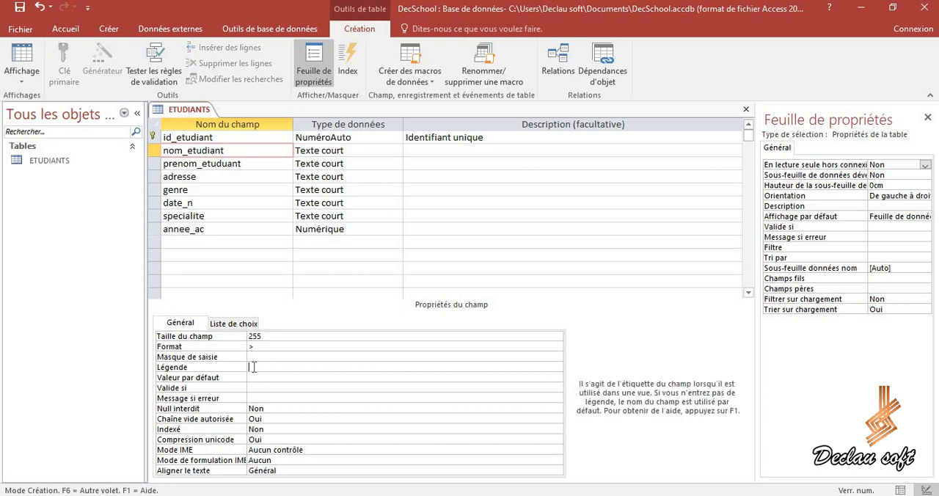
{"action": "key", "text": "Caps_Lock"}
{"action": "type", "text": "N"}
{"action": "key", "text": "Caps_Lock"}
{"action": "type", "text": "om etudiant"}
Set the Légende of the prenom_etuduant field to Prénom étudiant.
{"action": "left_click", "coordinate": [265, 163]}
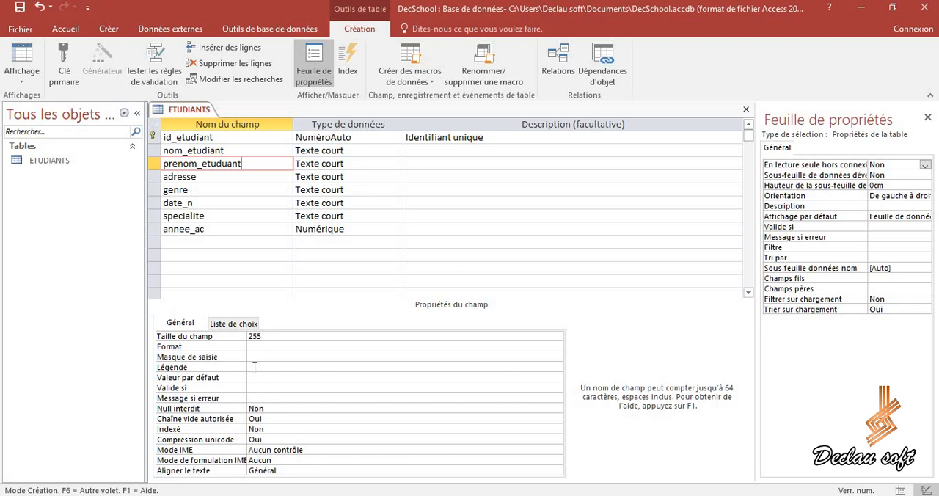
{"action": "left_click", "coordinate": [255, 368]}
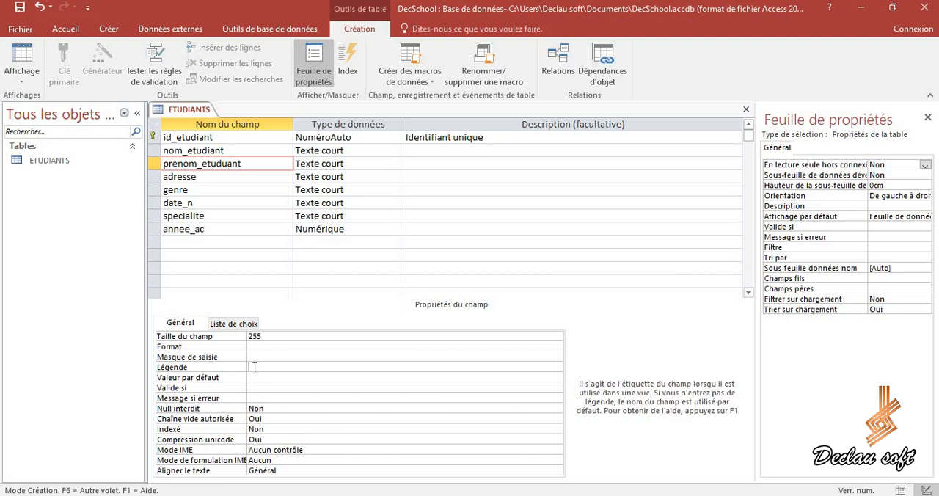
{"action": "key", "text": "Caps_Lock"}
{"action": "type", "text": "P"}
{"action": "key", "text": "Caps_Lock"}
{"action": "type", "text": "rénom étudiant"}
Caption the adresse, genre, date_n, specialite and annee_ac fields Adresse, Genre, Date de naissance, Spécialité and Année académique, and save the table.
{"action": "left_click", "coordinate": [234, 177]}
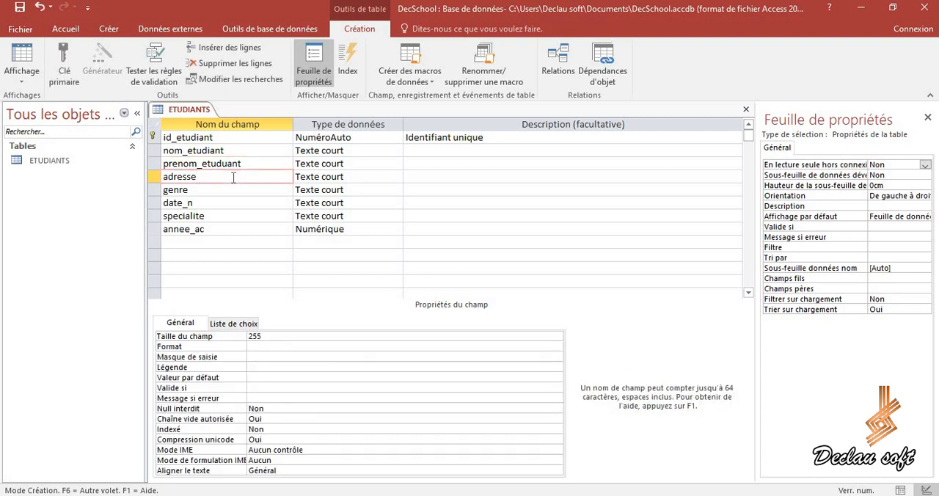
{"action": "key", "text": "Down"}
{"action": "key", "text": "Down"}
{"action": "key", "text": "Down"}
{"action": "key", "text": "Down"}
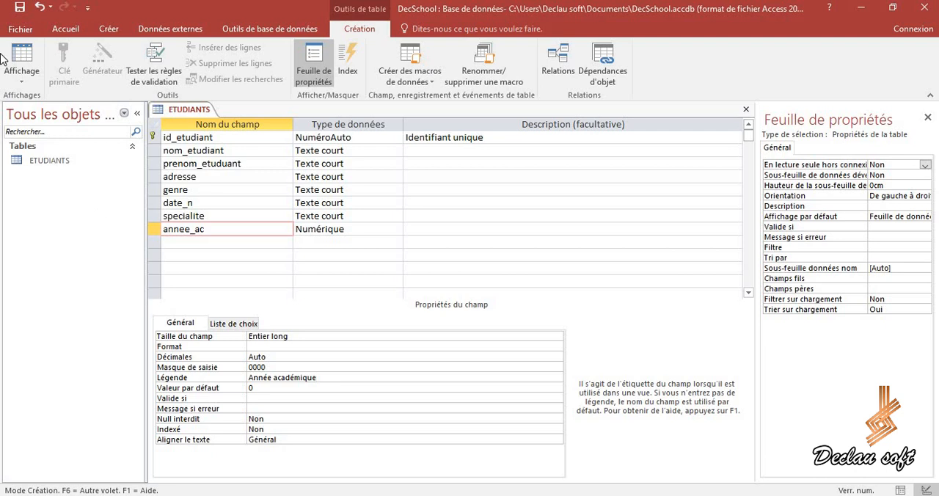
{"action": "left_click", "coordinate": [19, 8]}
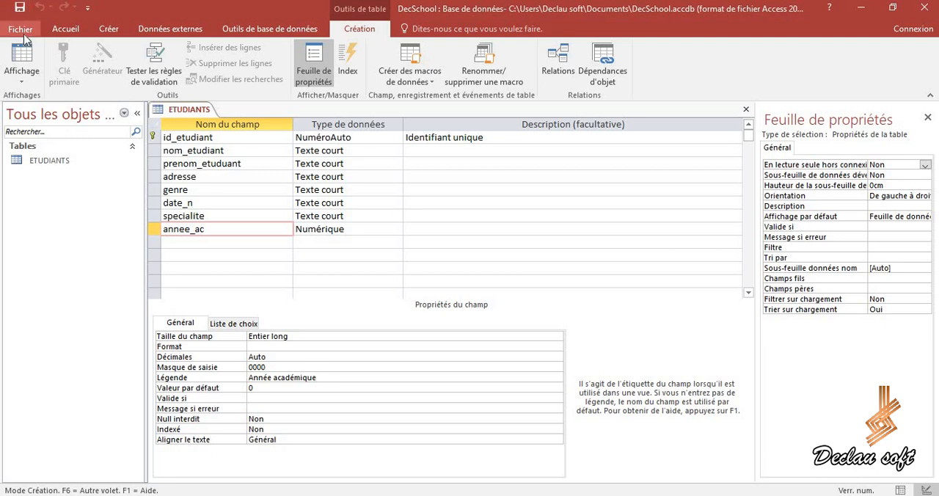
In the datasheet, fit the Date de naissance and Année académique columns to the width of their captions.
{"action": "left_click", "coordinate": [22, 81]}
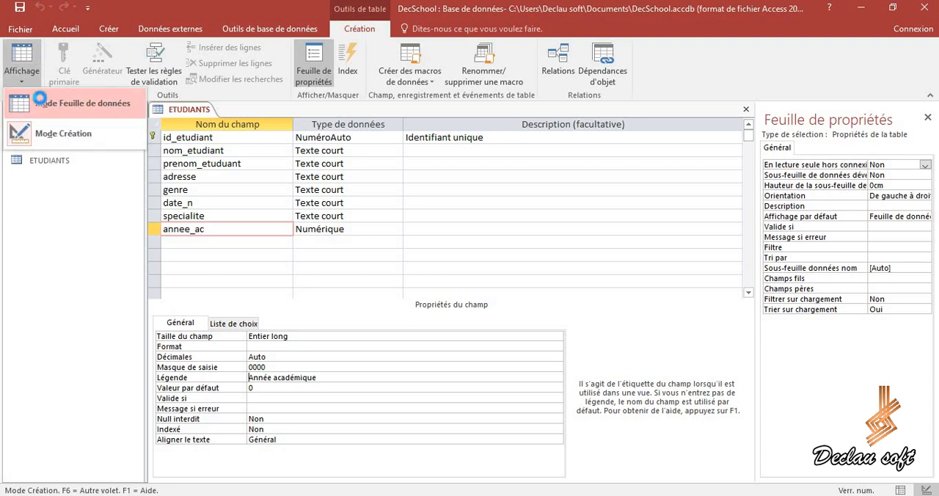
{"action": "left_click", "coordinate": [42, 103]}
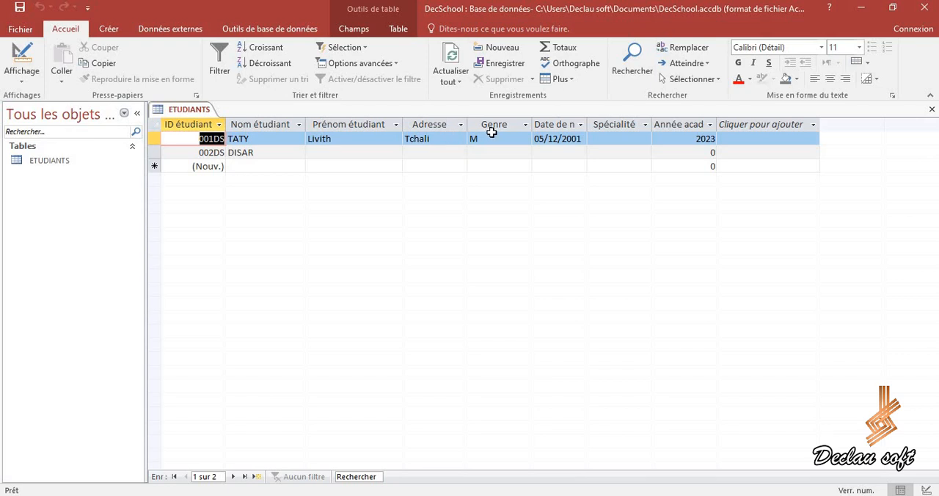
{"action": "double_click", "coordinate": [586, 126]}
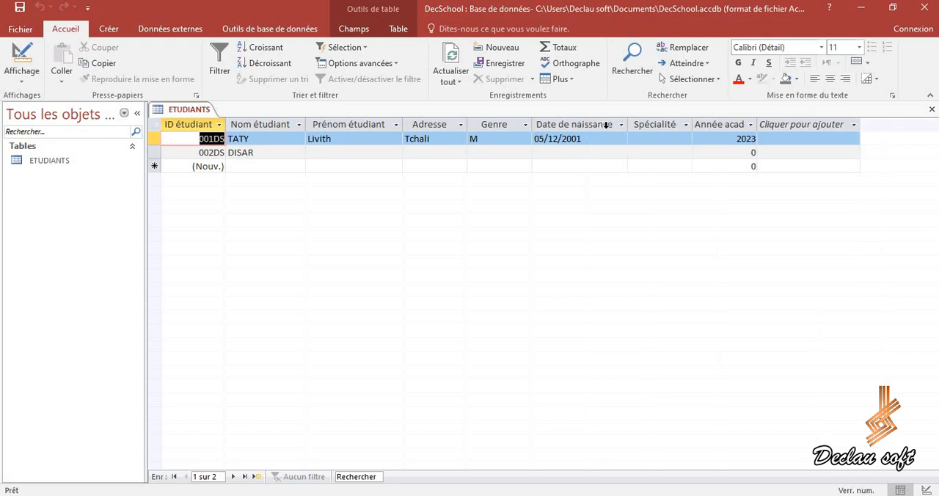
{"action": "double_click", "coordinate": [756, 124]}
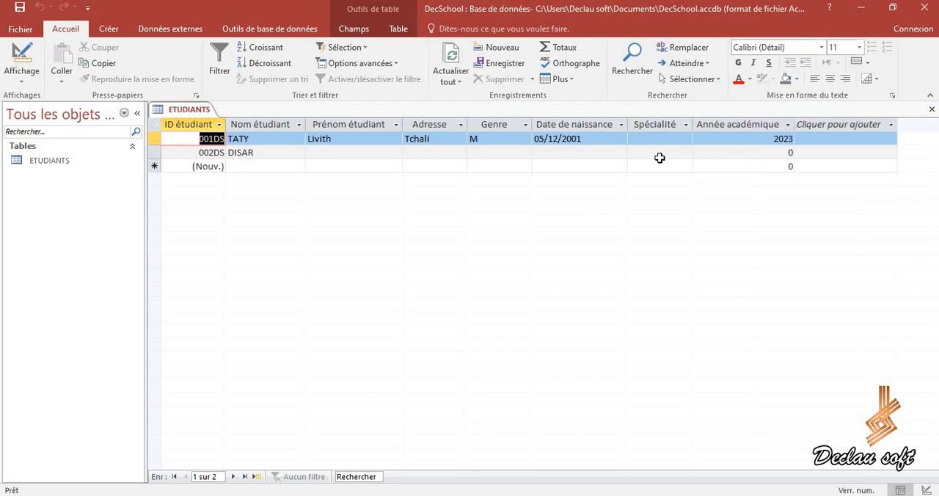